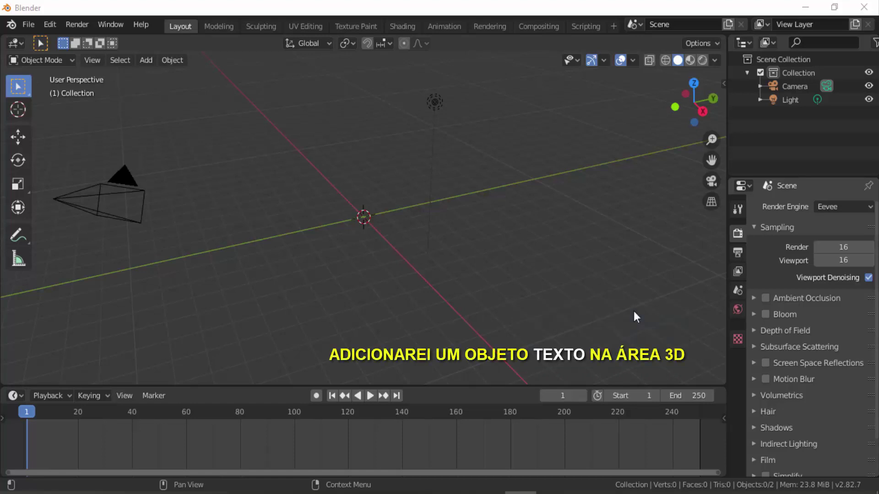
Add a text object to the scene at the world origin
left_click(145, 61)
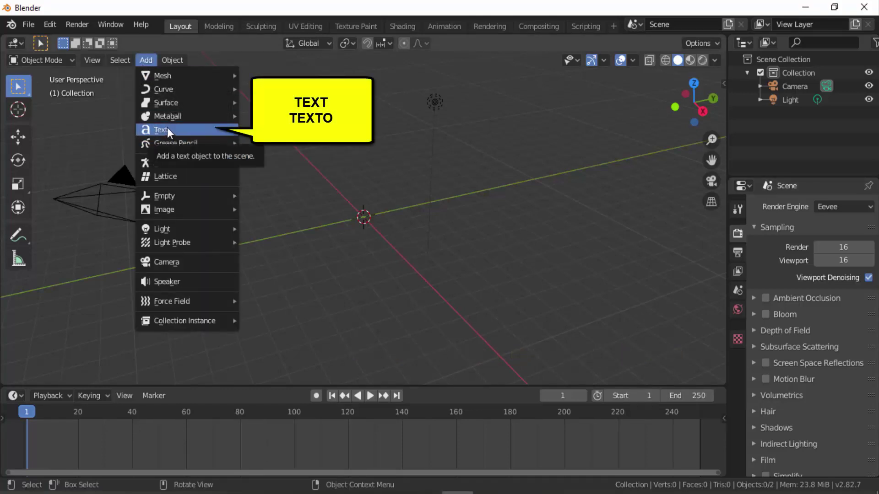
left_click(166, 129)
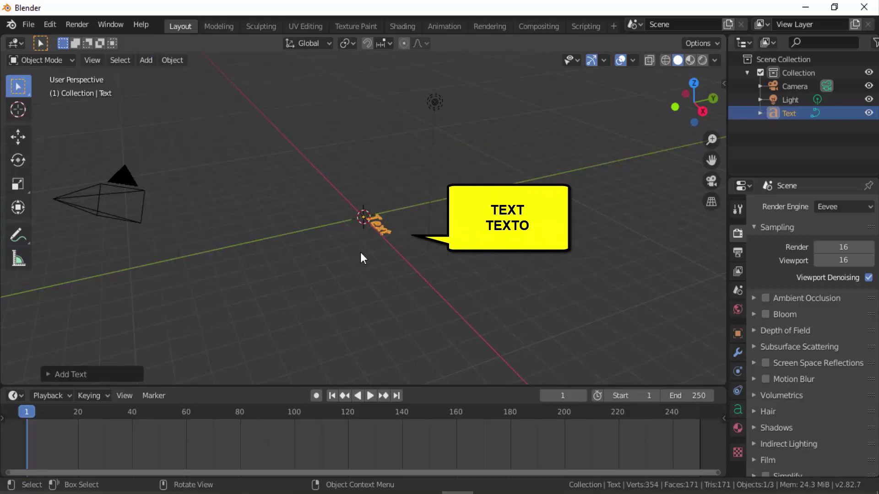
scroll(500, 268, "up", 4)
scroll(501, 272, "up", 5)
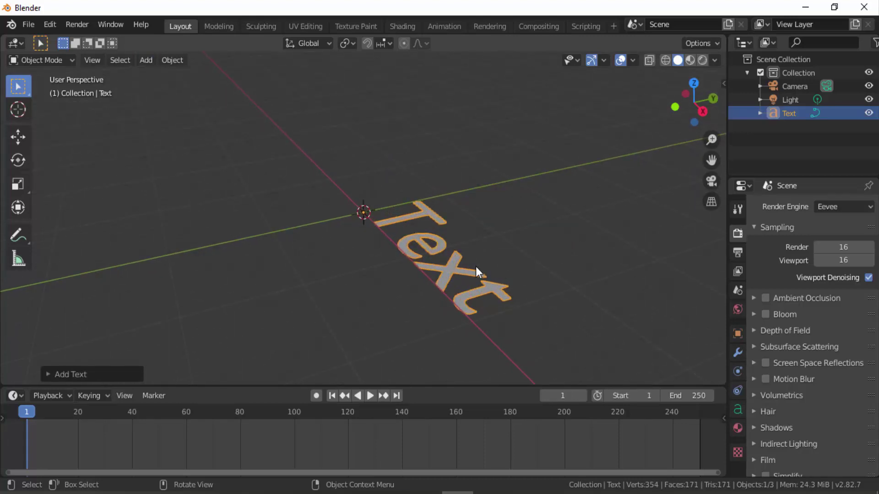
Stand the new text object upright by setting its rotation to 90° on X and 90° on Z
left_click(48, 374)
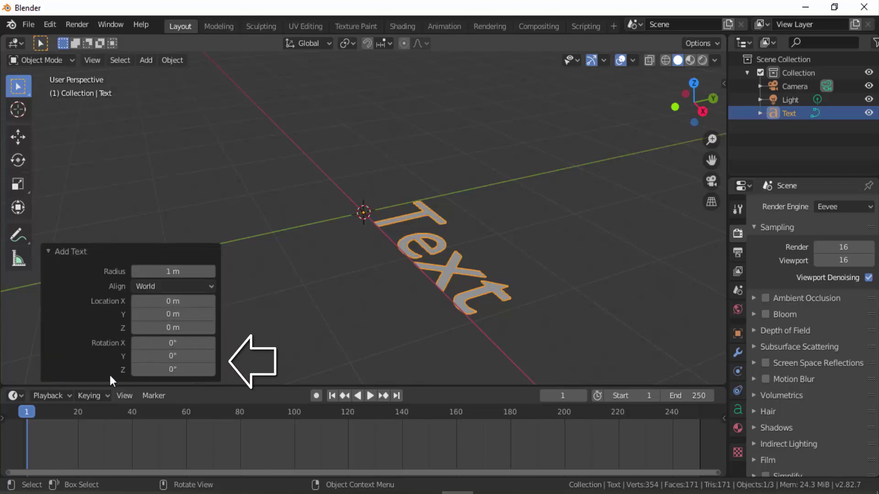
left_click(163, 344)
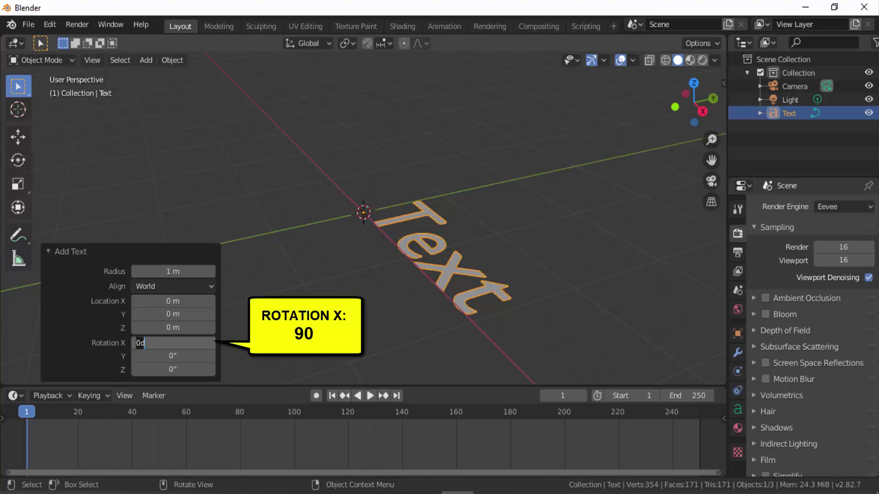
type("90")
key("Return")
left_click(140, 368)
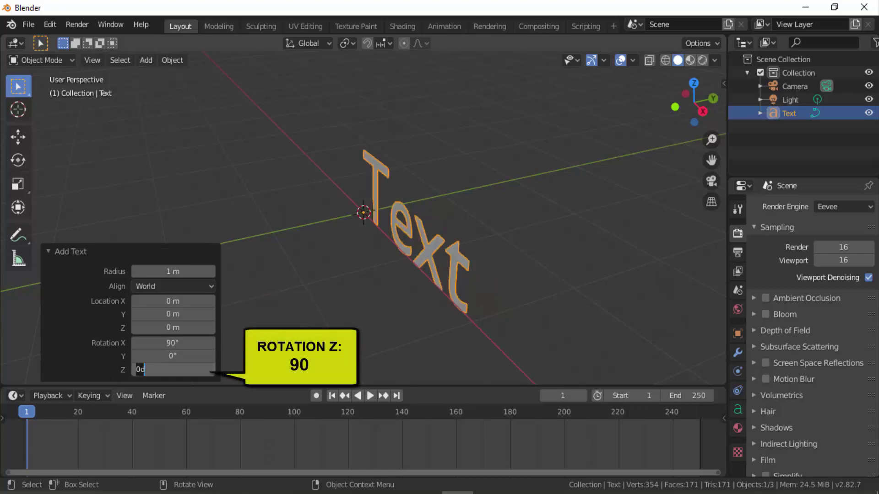
type("90")
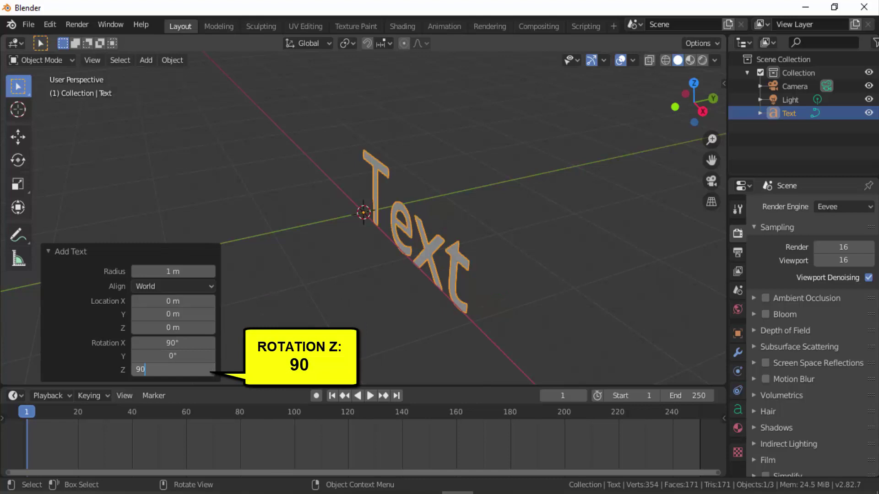
key("Return")
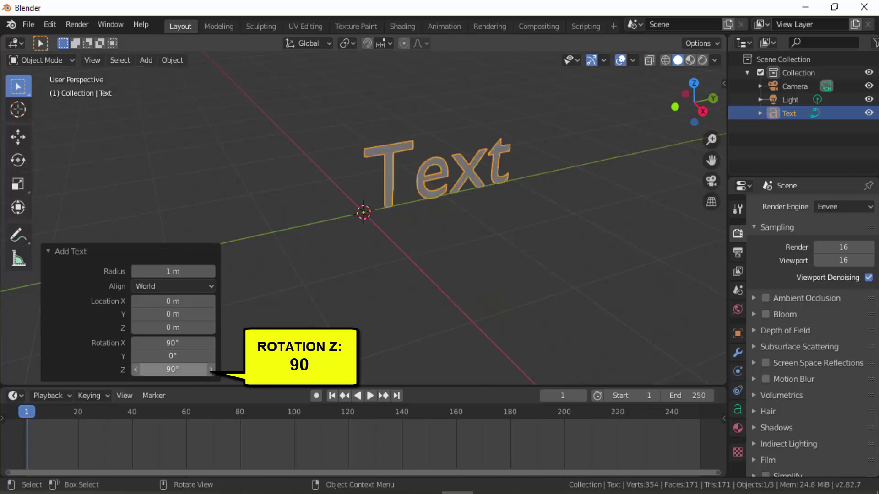
left_click(49, 252)
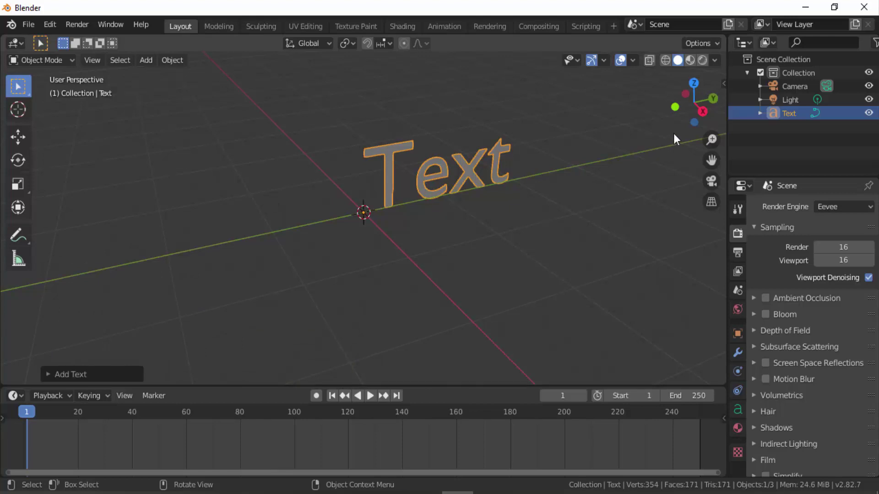
Replace the text object's default wording with the single letter "A" and return to Object Mode
left_click(703, 112)
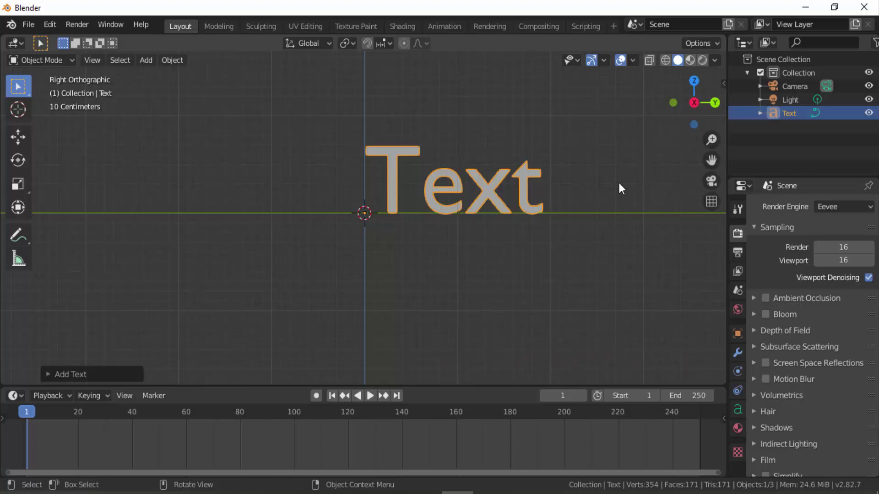
left_click(41, 60)
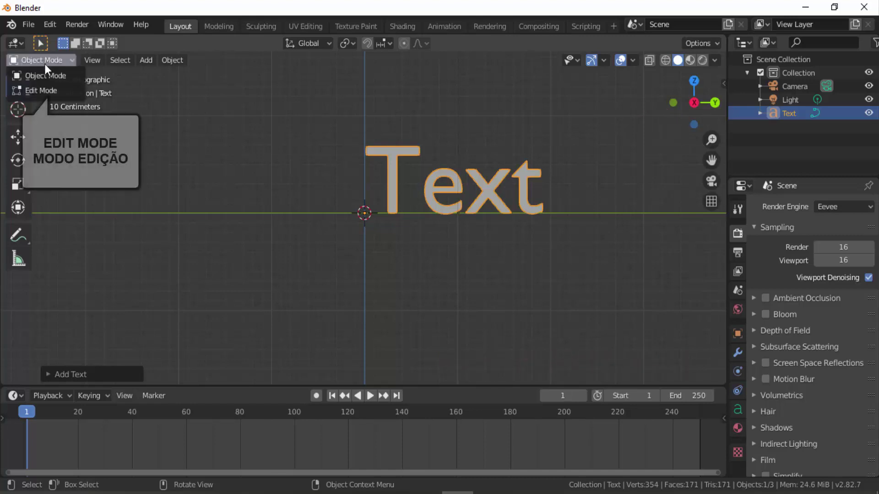
left_click(42, 91)
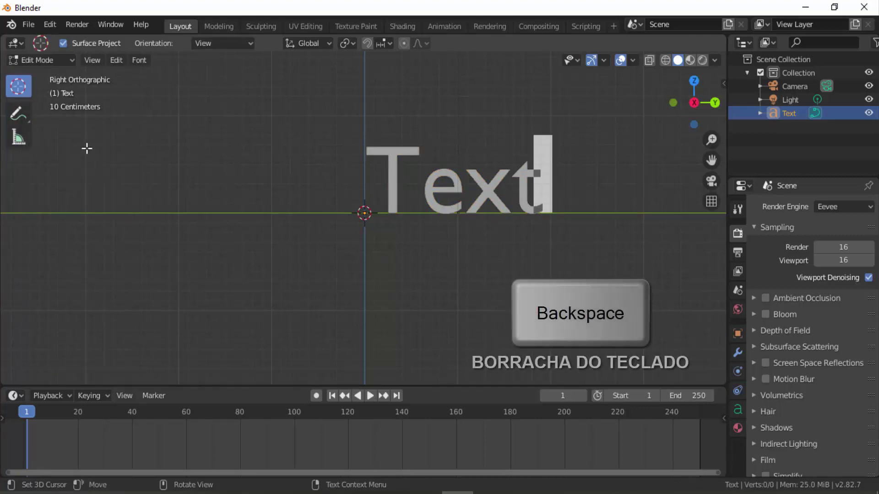
key("BackSpace")
key("BackSpace")
key("BackSpace")
key("BackSpace")
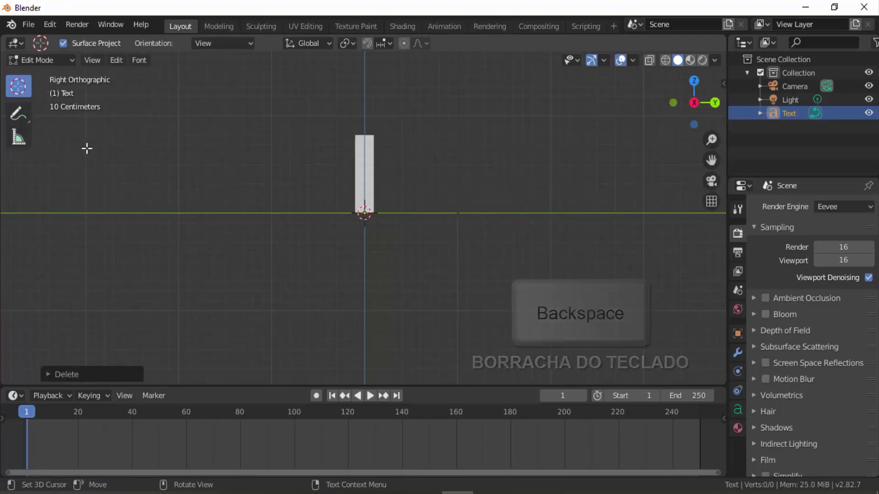
type("A")
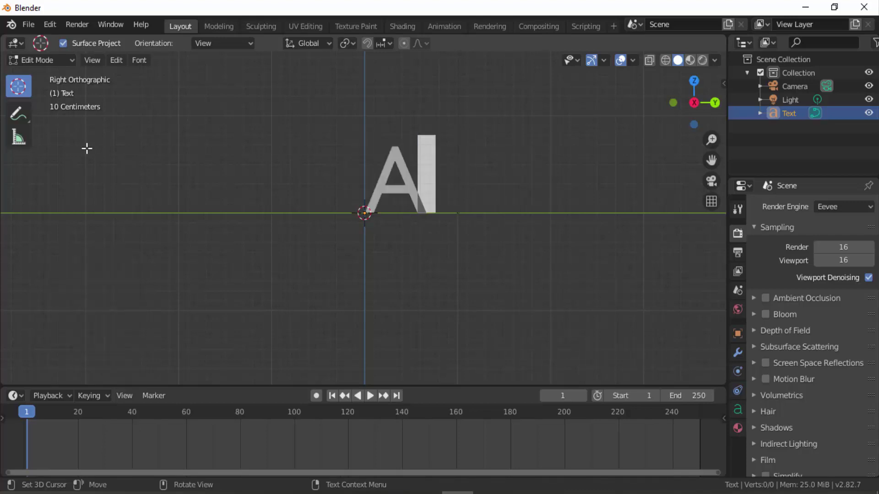
left_click(59, 58)
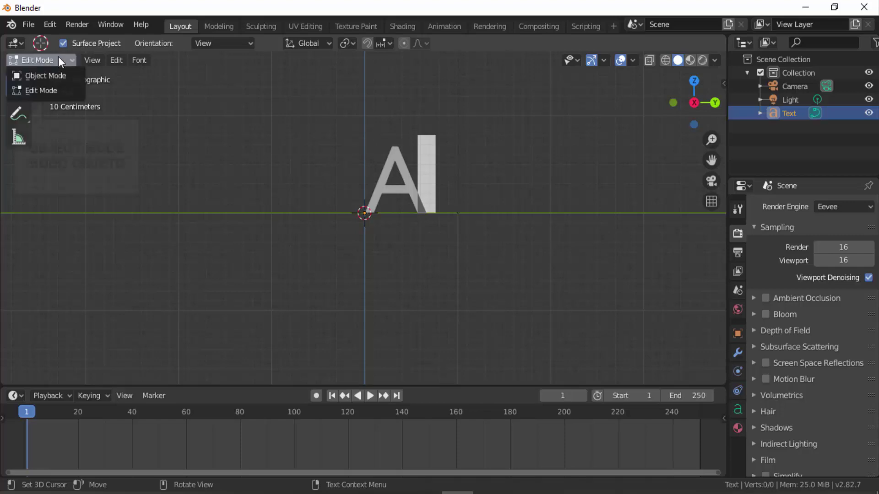
left_click(54, 75)
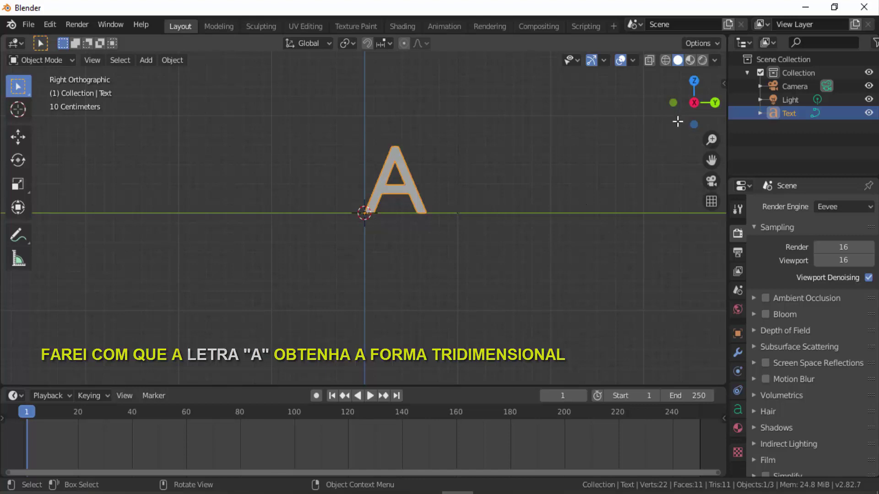
Give the letter A thickness by setting its geometry Extrude value to 0.13 m
left_click_drag(681, 116, 605, 133)
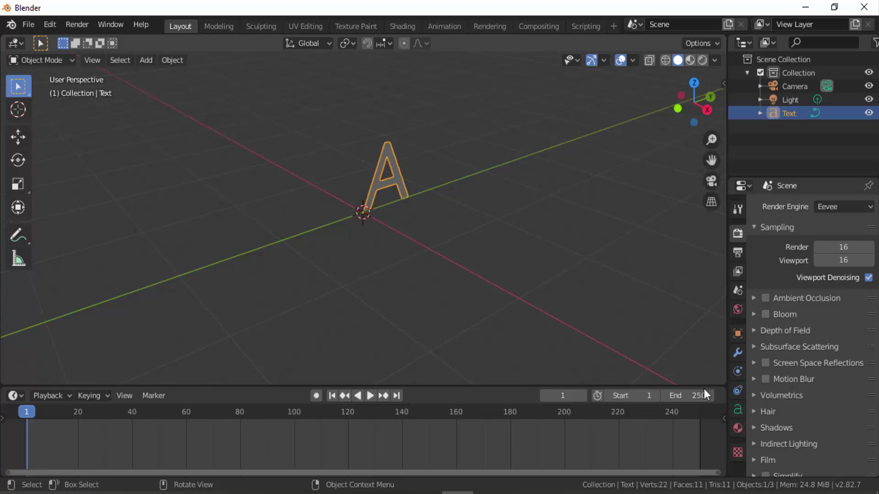
left_click(738, 411)
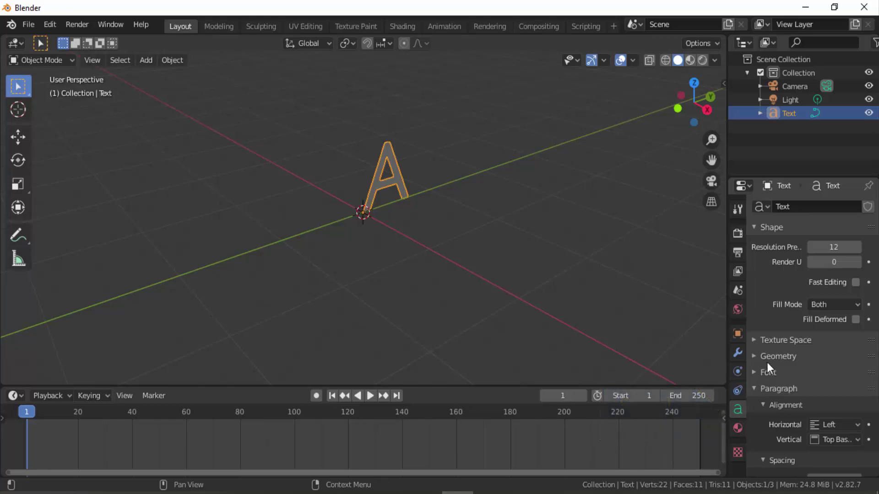
left_click(752, 358)
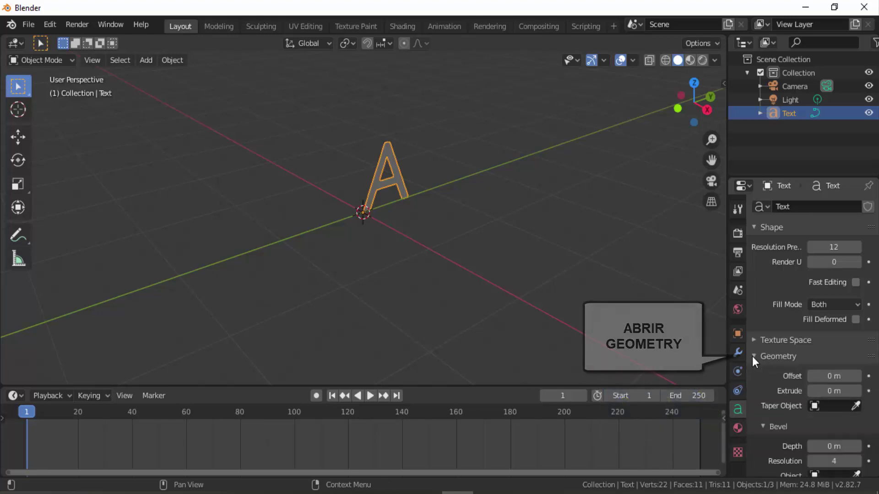
scroll(754, 363, "down", 3)
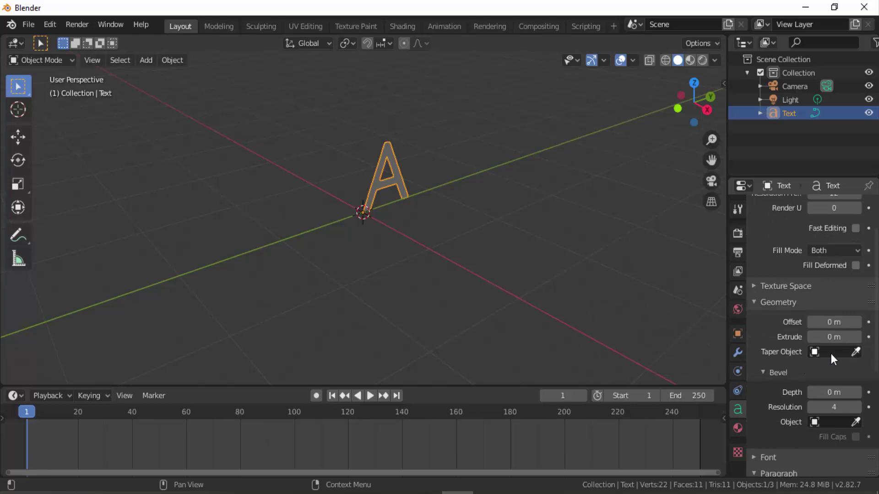
left_click(857, 337)
left_click(857, 337)
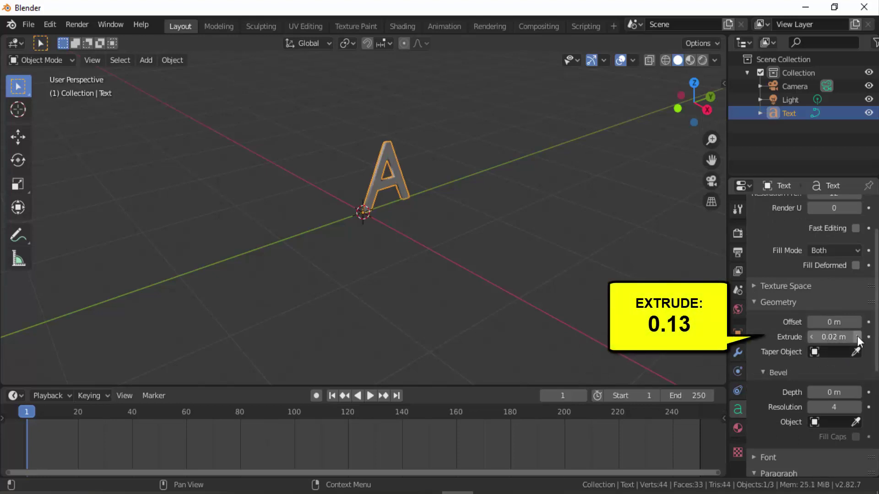
left_click(857, 337)
left_click(857, 337)
left_click(857, 337)
left_click(857, 337)
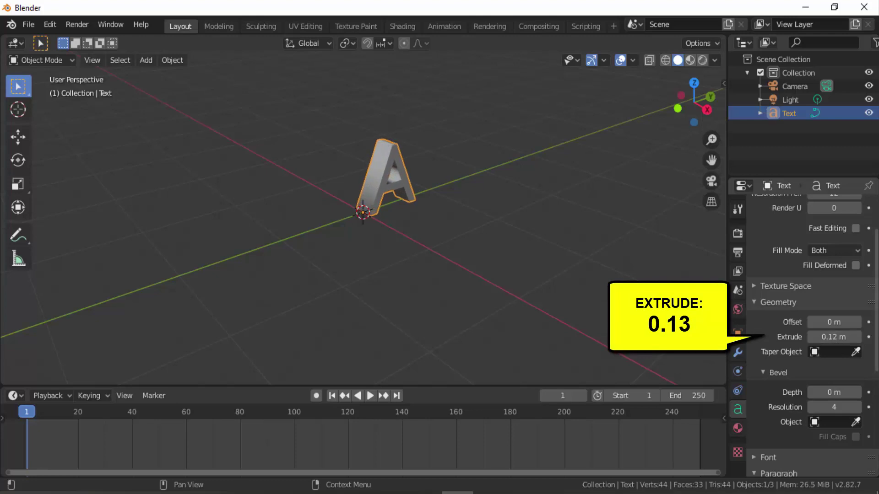
left_click(857, 337)
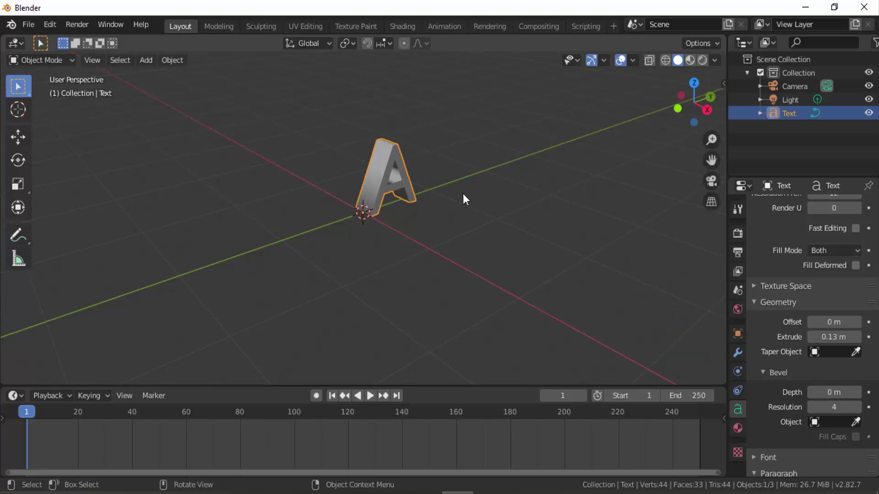
Round the edges of the letter A by setting its Bevel Depth to 0.02 m
scroll(464, 194, "up", 4)
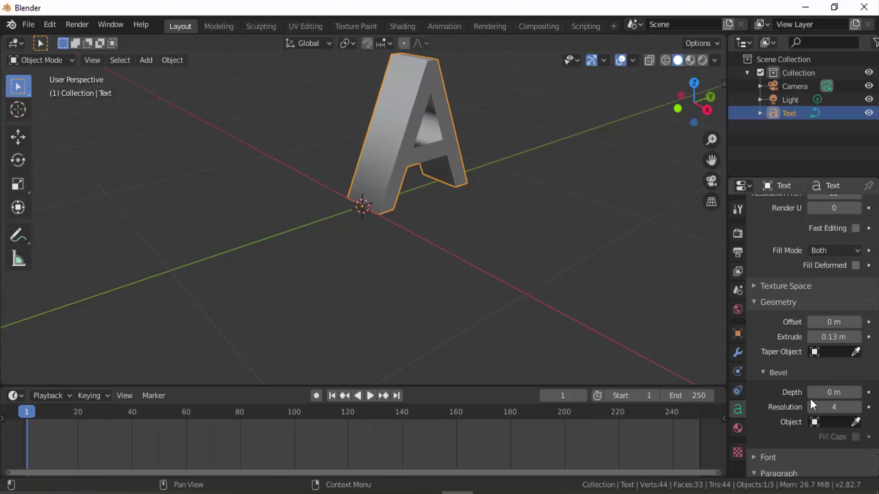
left_click(857, 393)
left_click(857, 393)
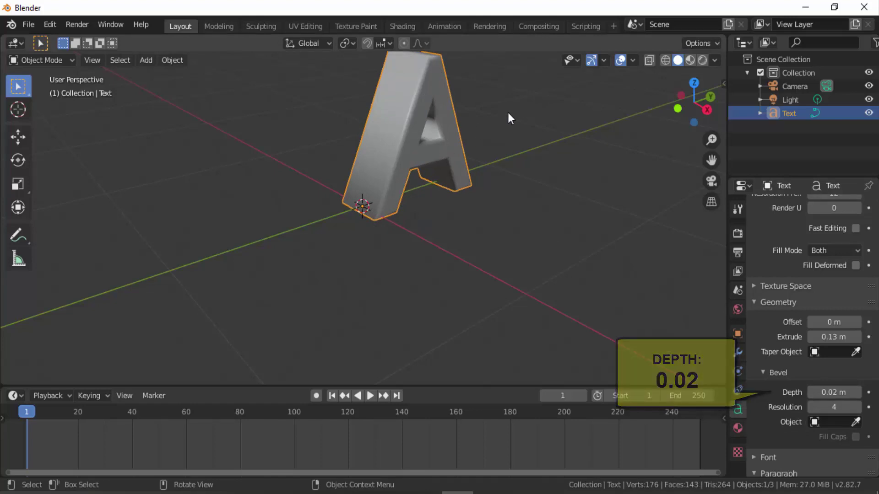
scroll(509, 113, "down", 4)
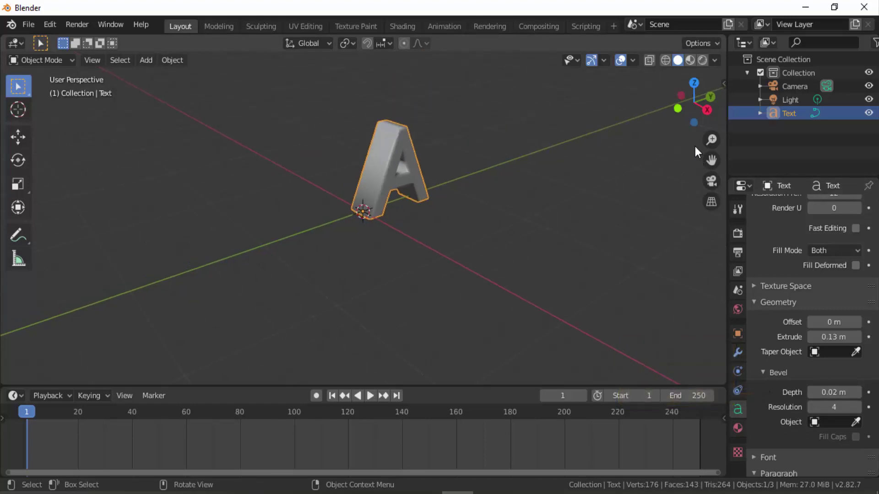
Set the letter's horizontal paragraph alignment to Center
left_click(707, 110)
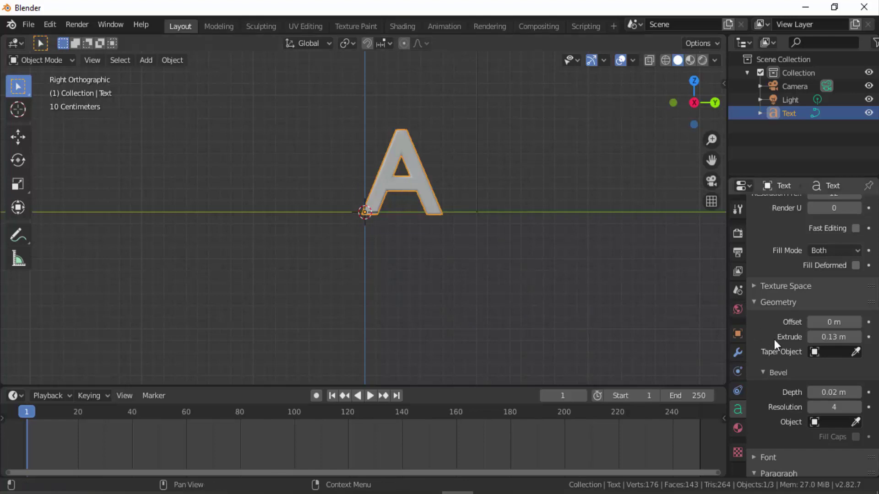
scroll(777, 343, "down", 8)
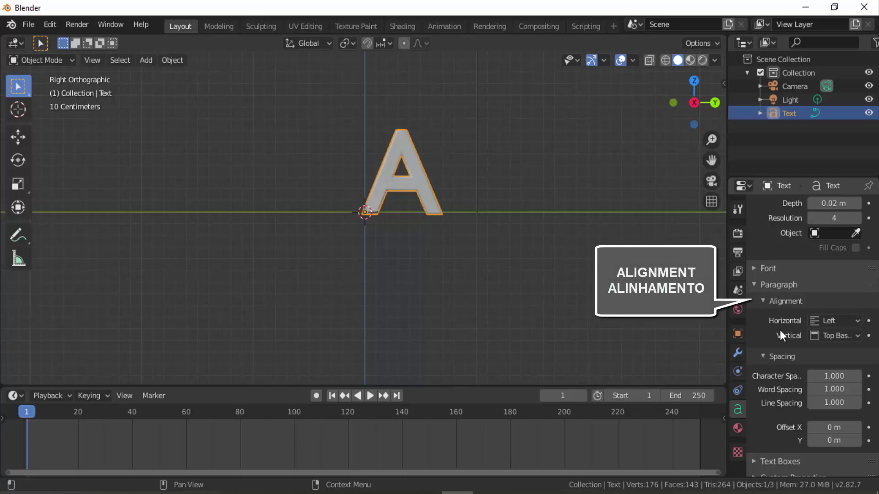
left_click(831, 320)
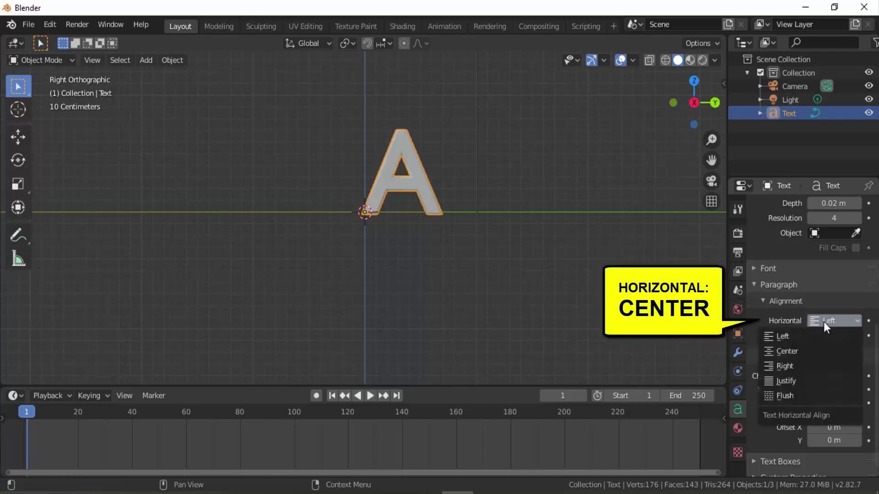
left_click(798, 351)
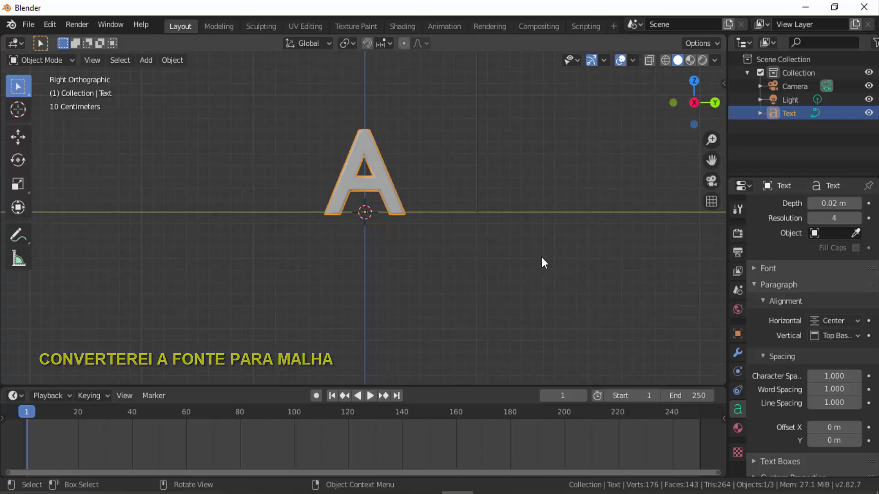
Convert the letter A from text to a mesh and enter Edit Mode on it
right_click(575, 158)
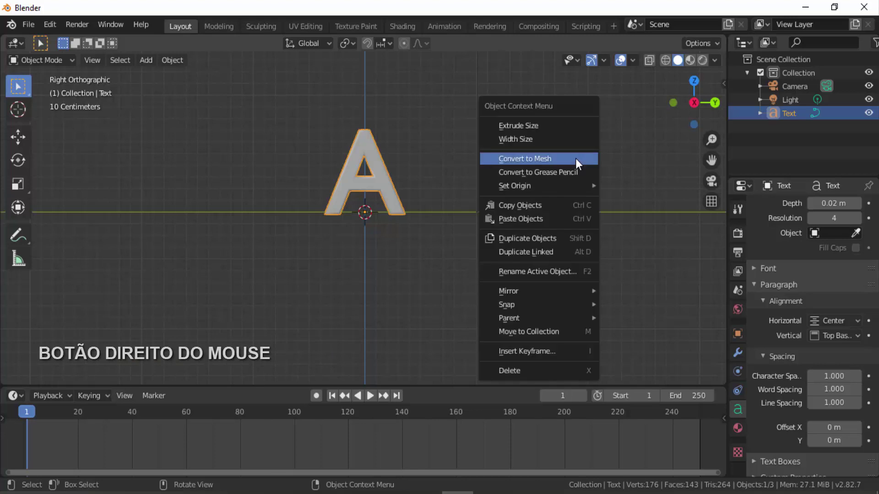
left_click(546, 158)
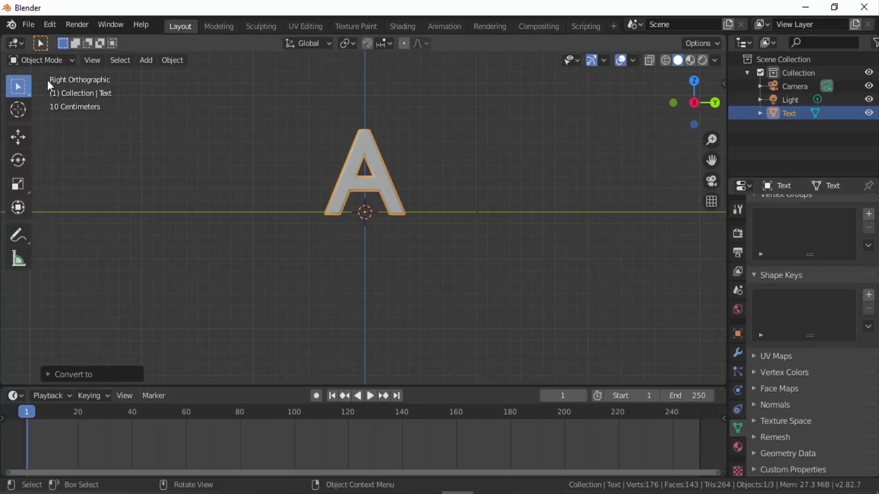
left_click(47, 59)
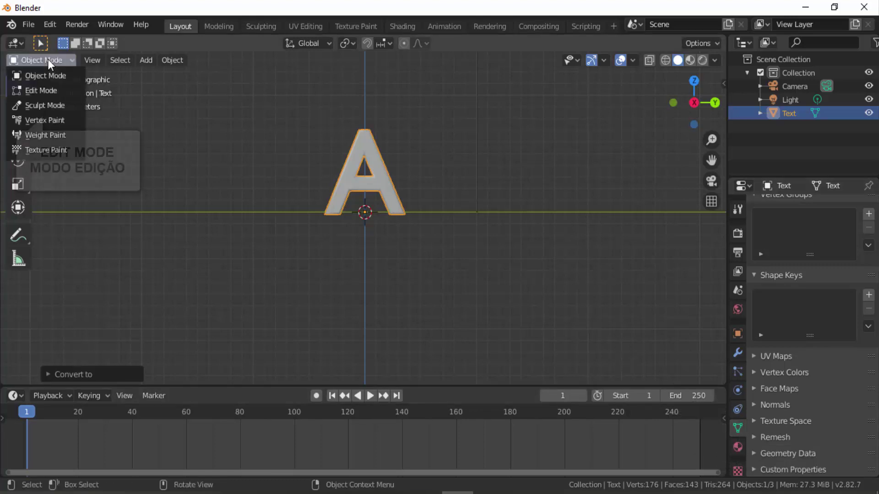
left_click(45, 91)
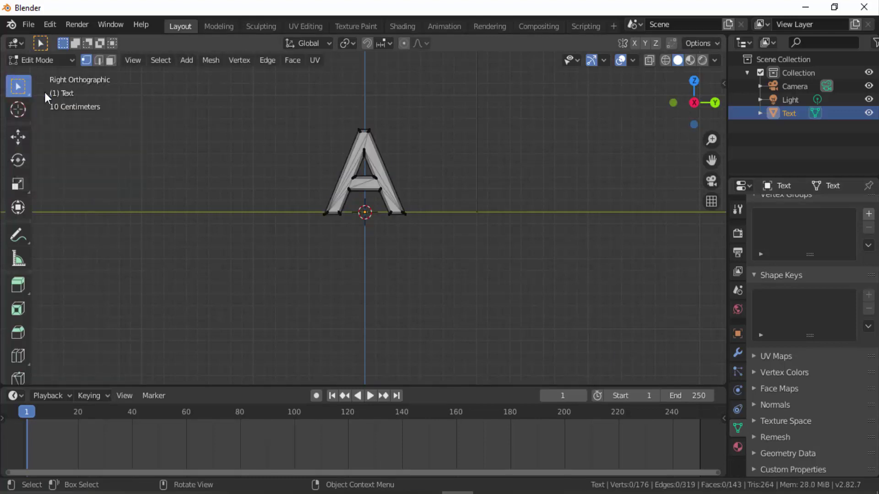
scroll(525, 202, "up", 3)
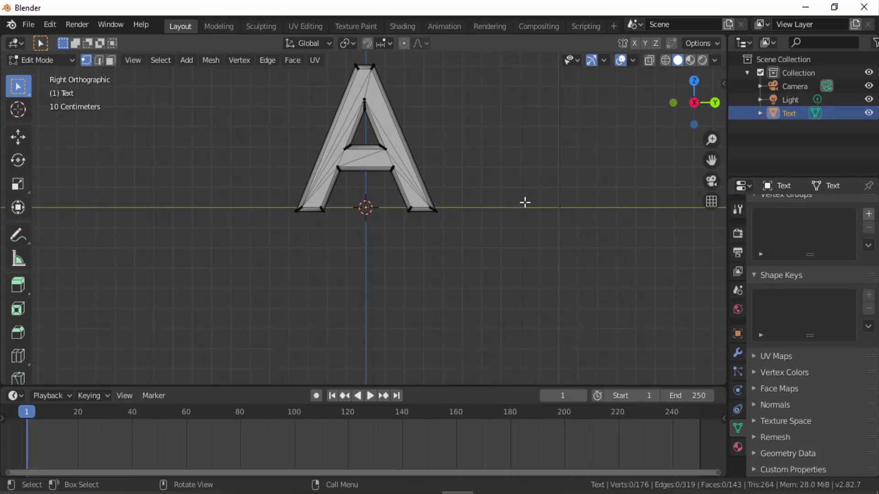
Return the letter A to Object Mode and add a Remesh modifier to it
left_click(46, 61)
left_click(50, 76)
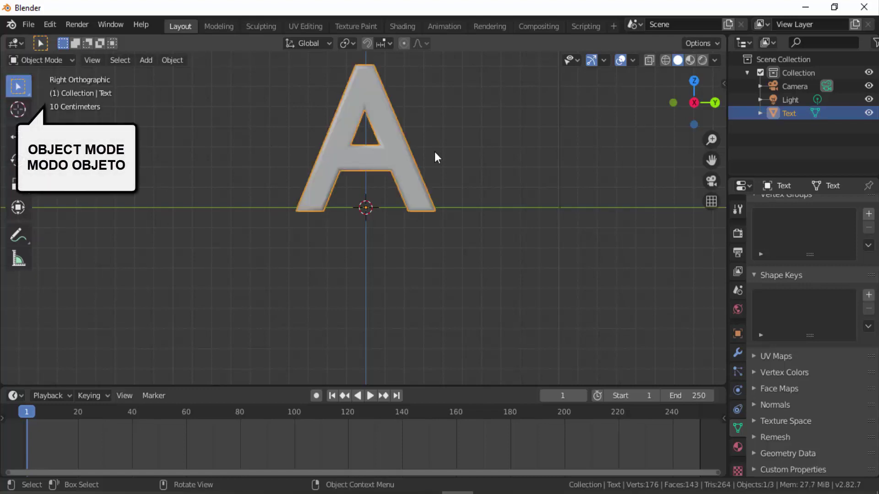
scroll(438, 151, "down", 1)
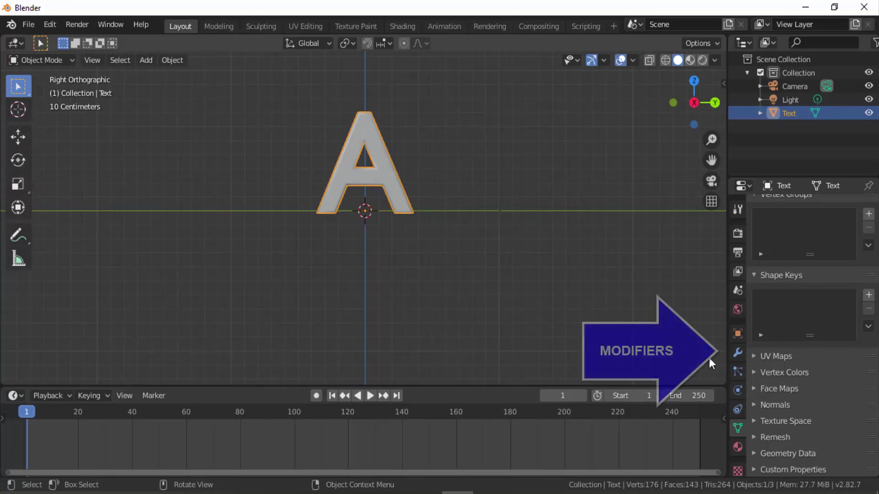
left_click(737, 353)
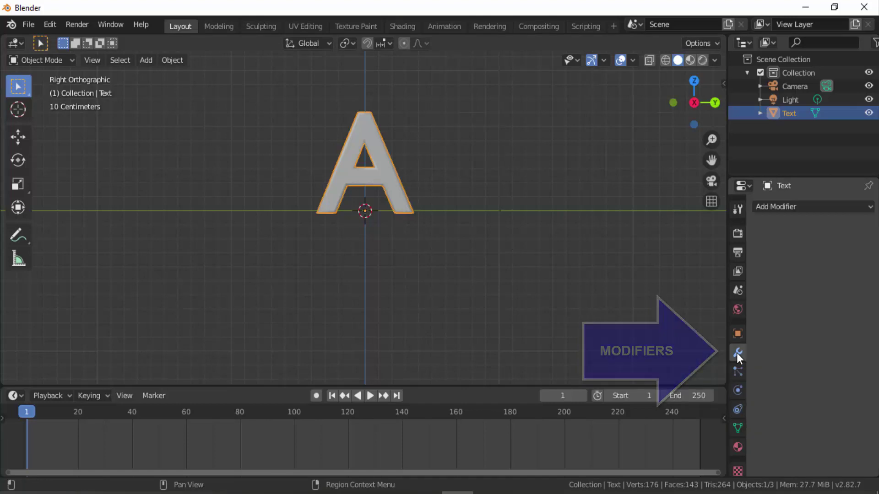
left_click(803, 212)
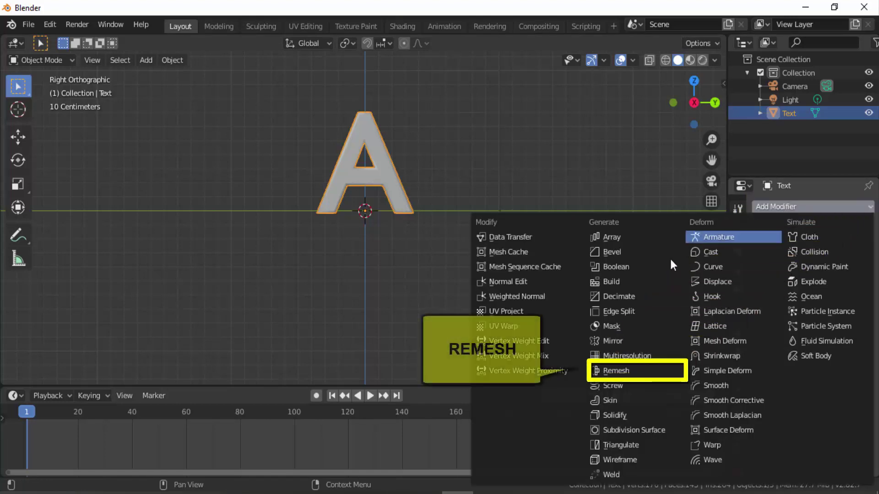
left_click(623, 372)
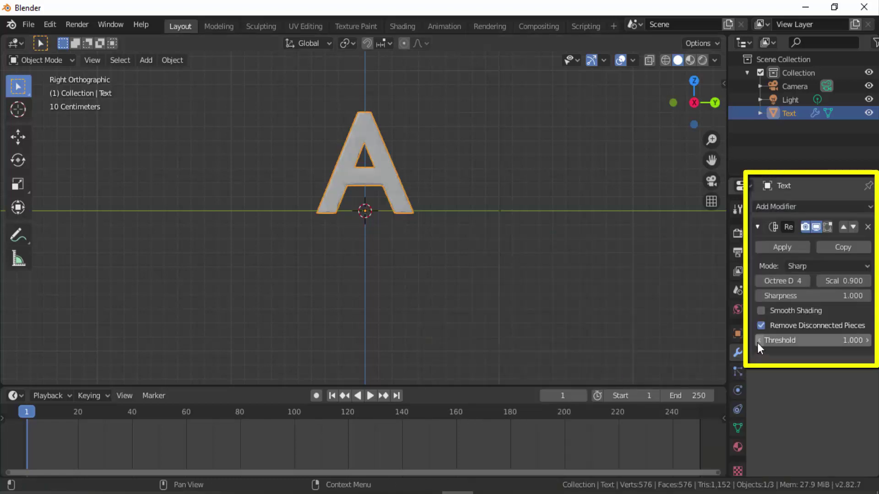
Turn off Remove Disconnected Pieces, set the Remesh modifier's Octree Depth to 6 and apply the modifier
left_click(762, 325)
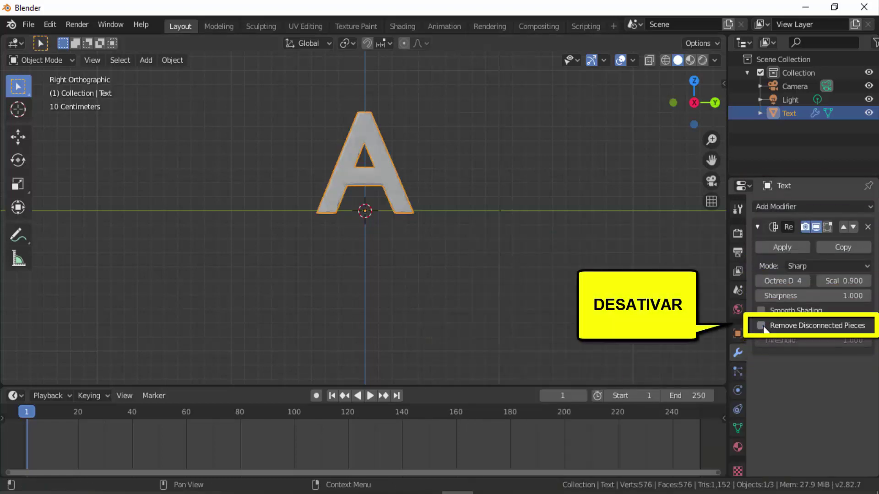
left_click(804, 281)
left_click(805, 281)
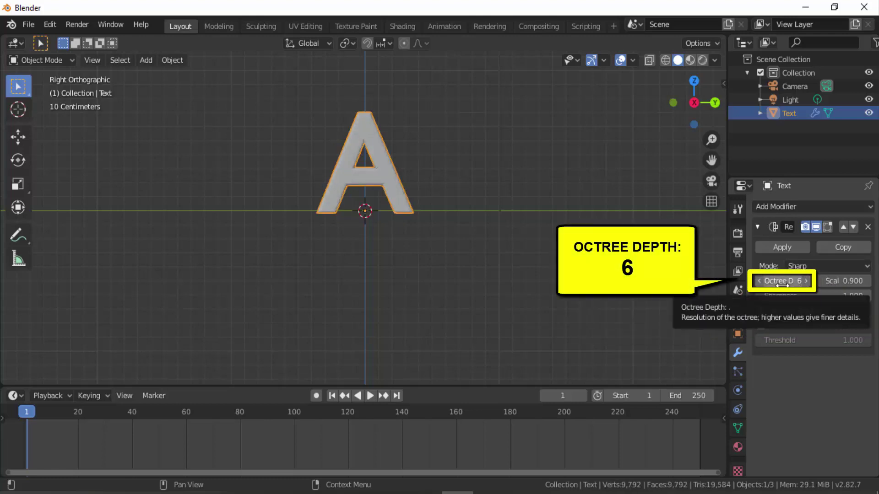
left_click(782, 248)
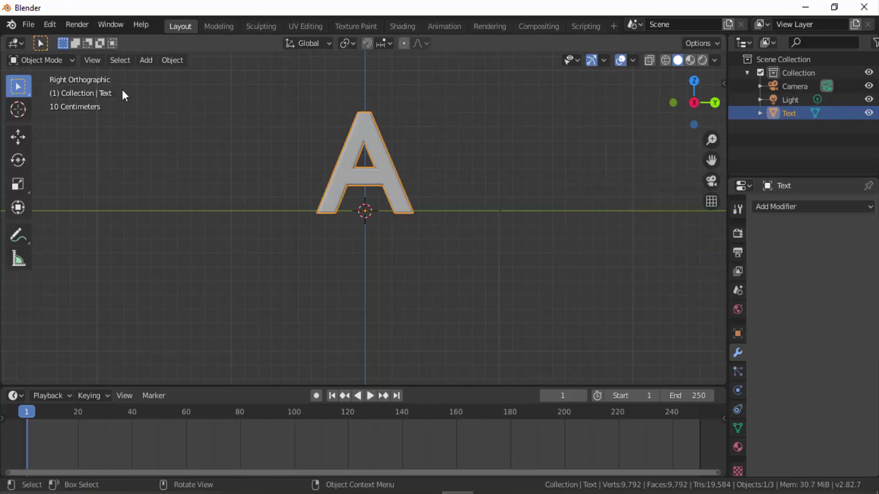
Enter Edit Mode on the remeshed letter and set the viewport to the Left Orthographic view
left_click(38, 56)
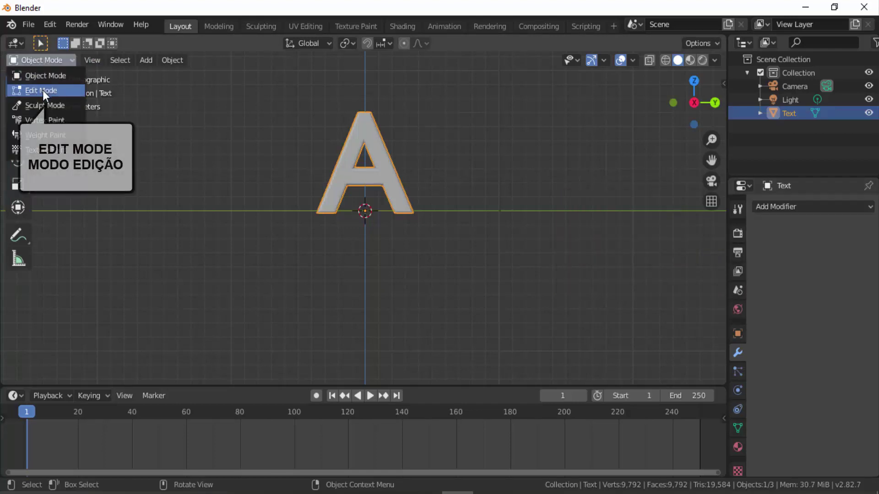
left_click(43, 90)
middle_click_drag(465, 143, 477, 133)
scroll(478, 134, "up", 5)
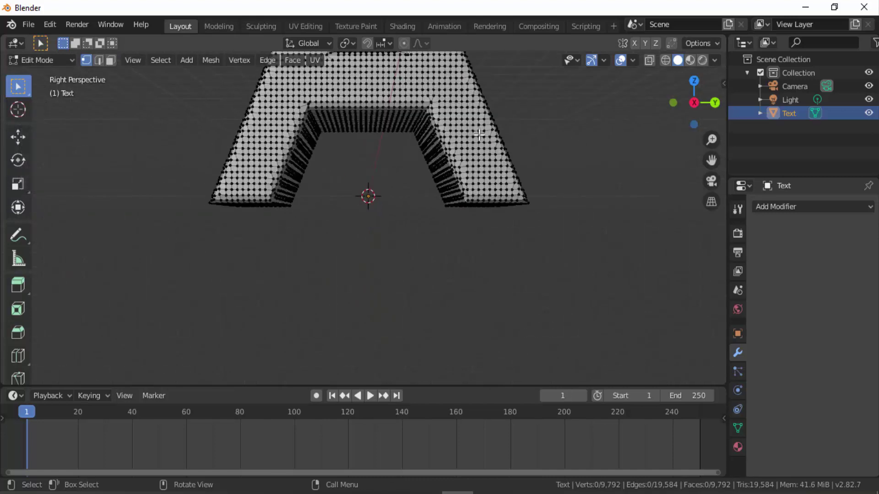
left_click(695, 102)
scroll(595, 142, "down", 3)
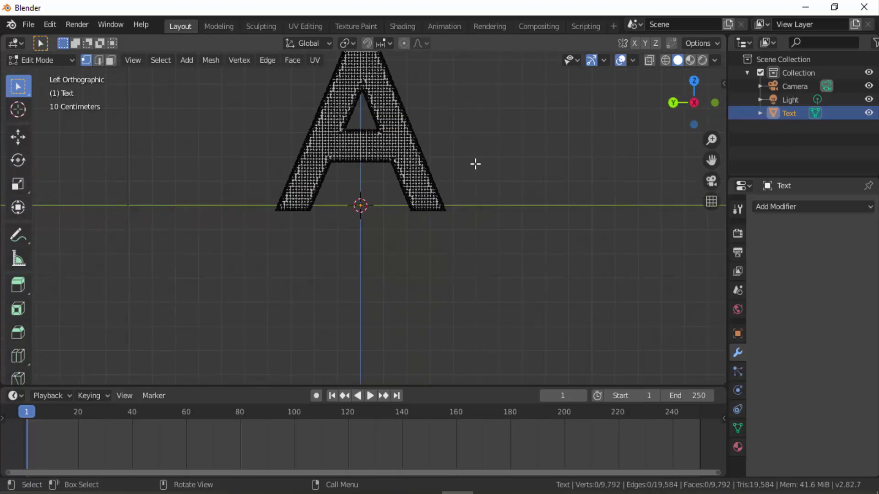
scroll(398, 163, "up", 1)
scroll(397, 163, "up", 2)
scroll(398, 163, "down", 3)
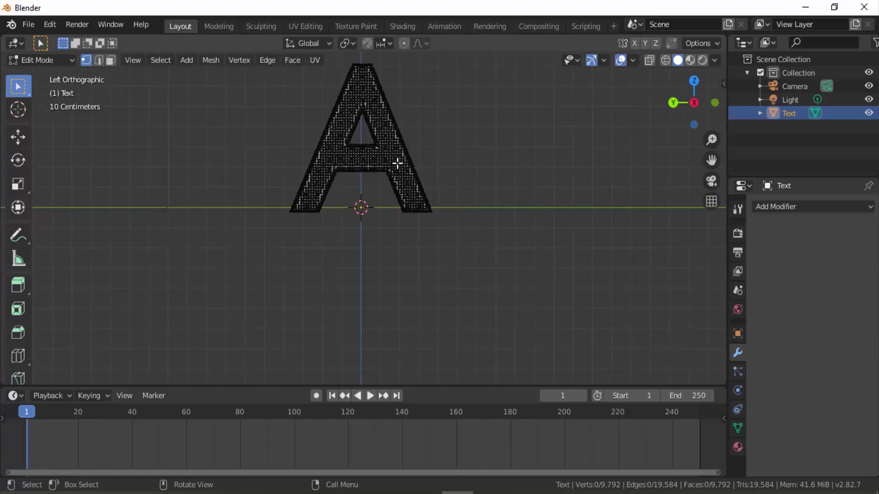
scroll(521, 272, "down", 2)
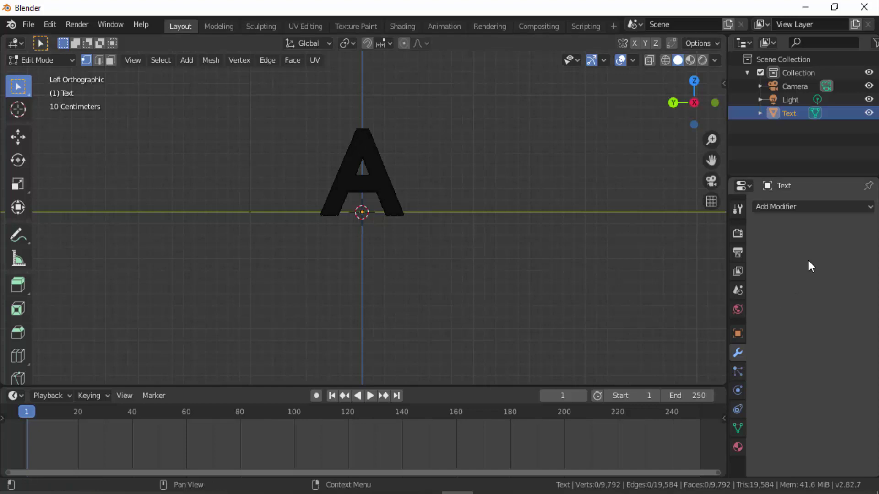
left_click(810, 206)
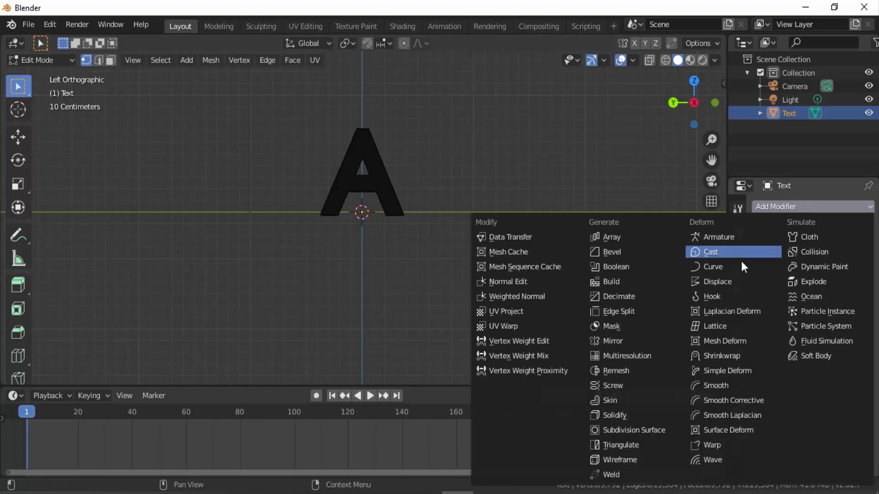
left_click(719, 372)
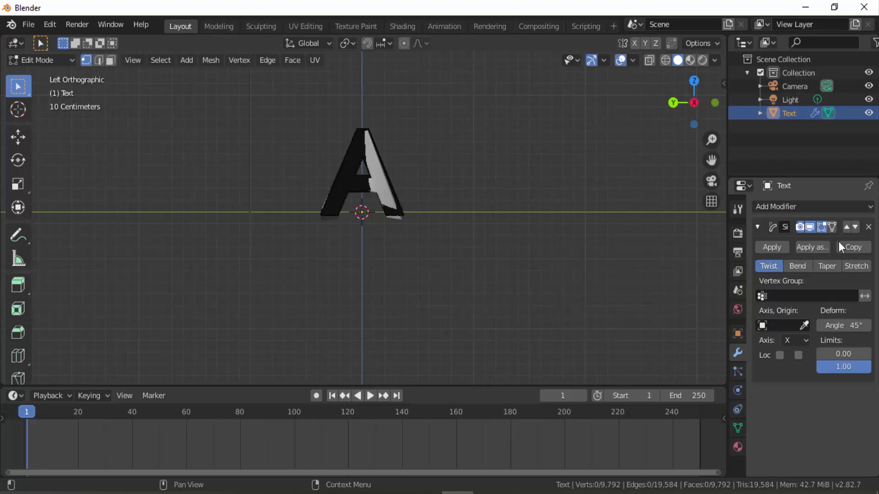
left_click(868, 227)
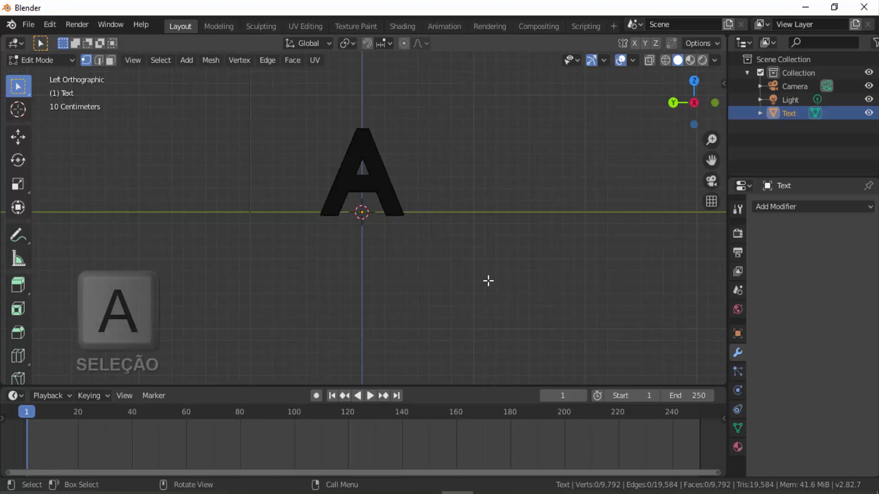
Select all of the letter's geometry and try out a clockwise Bend on it around the 3D cursor
key("a")
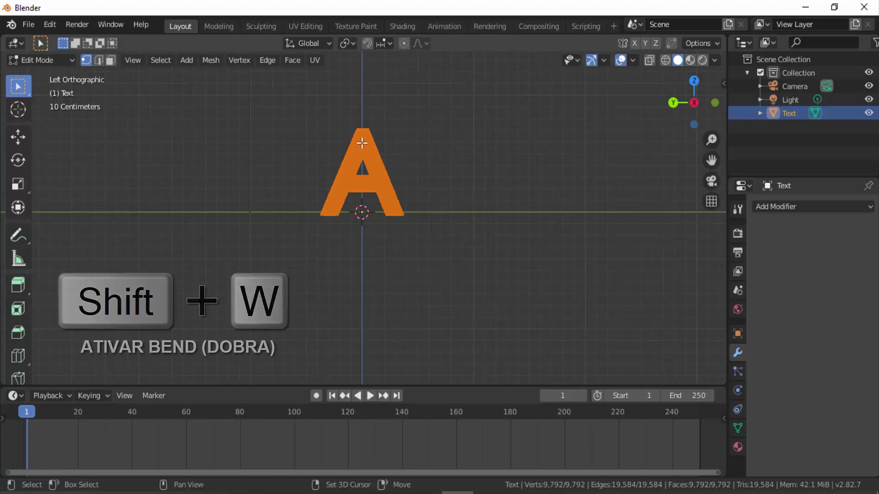
key("shift+w")
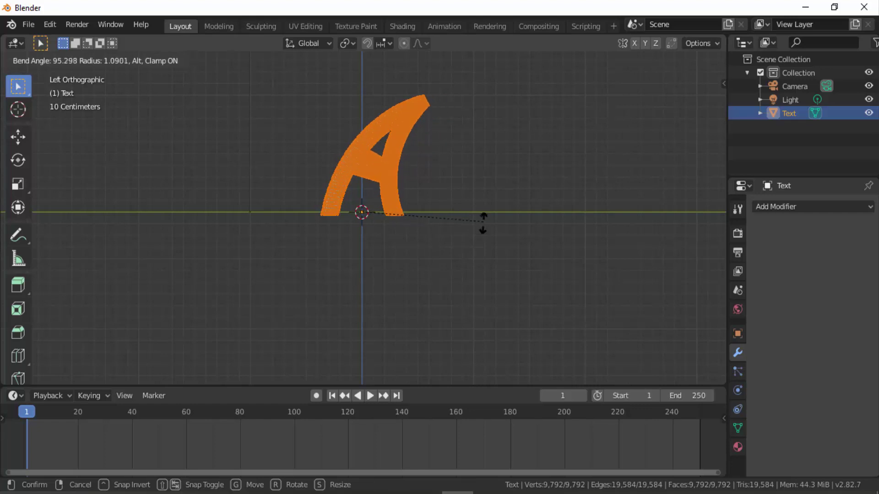
right_click(462, 246)
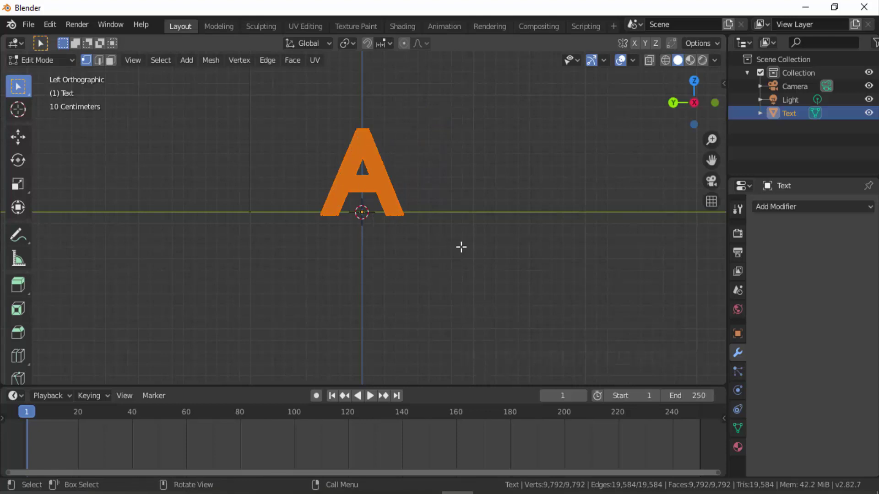
Return to Object Mode and add two shape keys to the letter, a basis and a first deformation key
left_click(50, 59)
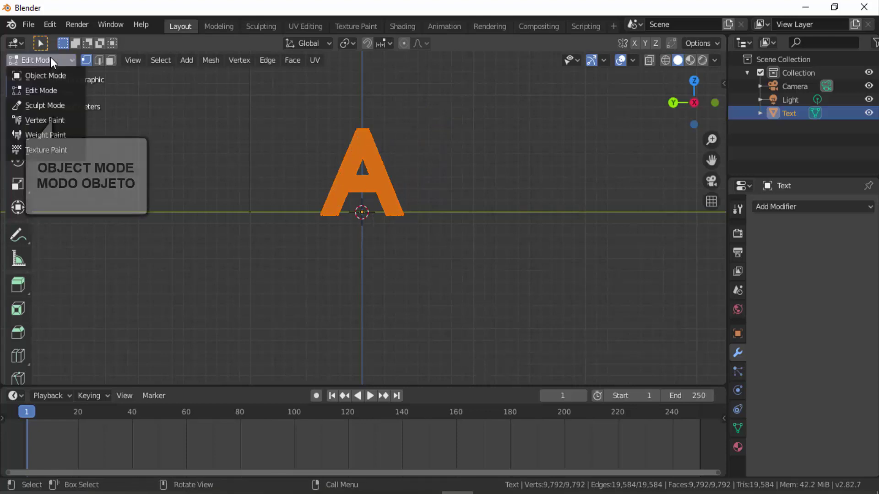
left_click(48, 74)
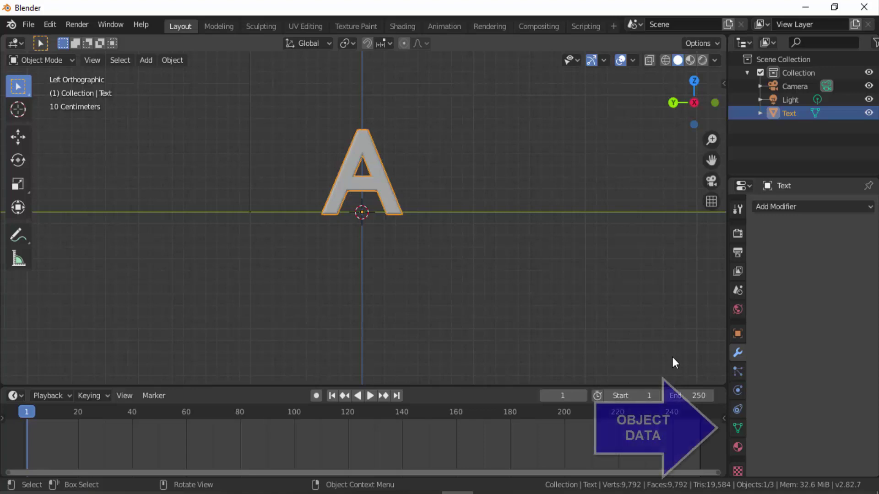
left_click(738, 428)
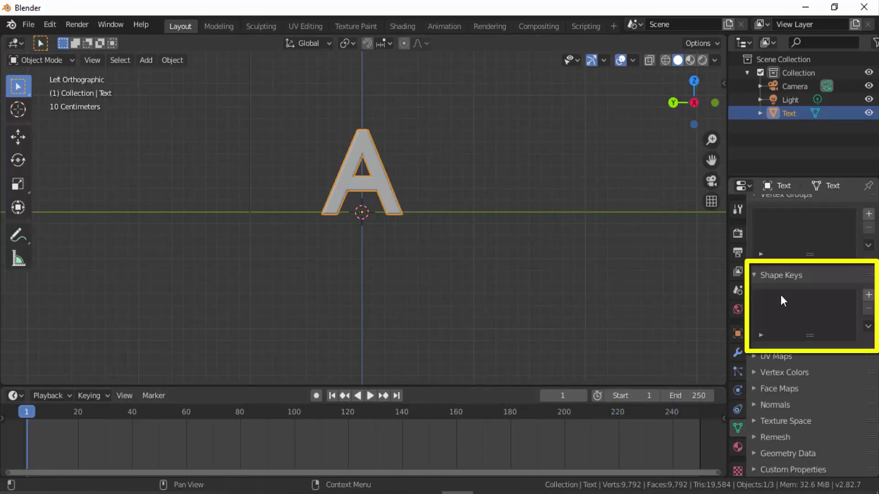
left_click(869, 296)
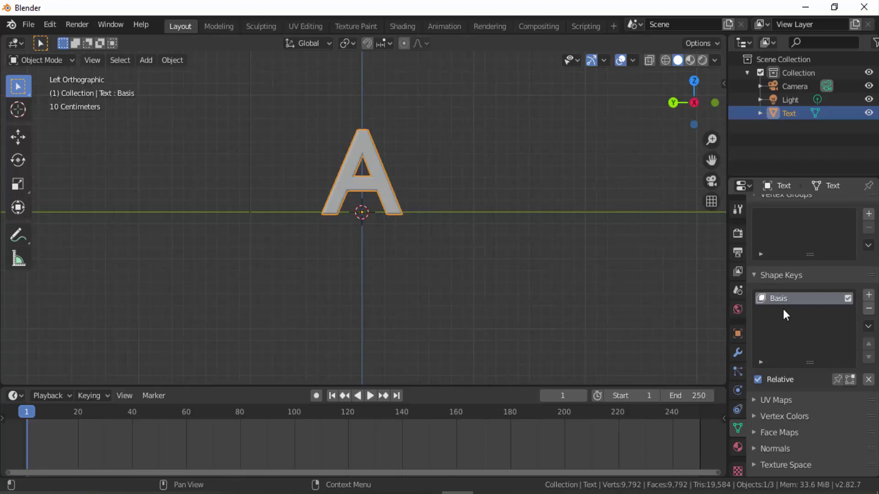
left_click(869, 296)
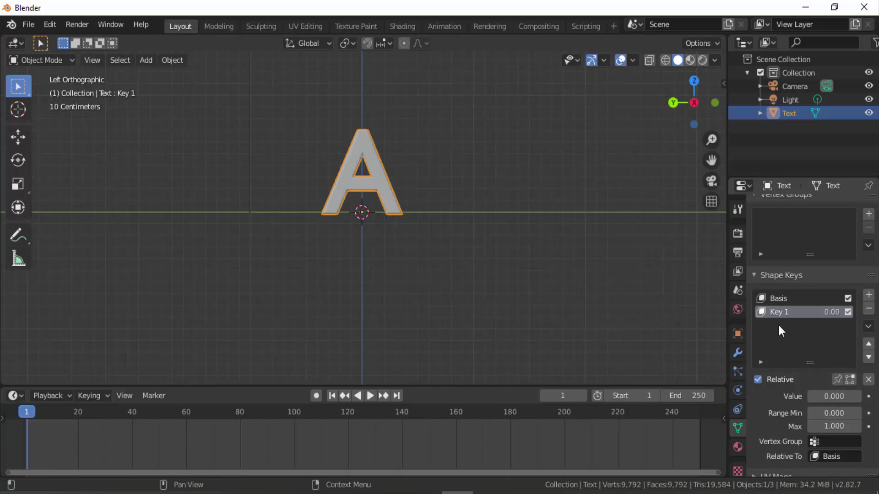
In Edit Mode, bend the whole letter clockwise around the 3D cursor on the first deformation key
left_click(35, 60)
left_click(37, 89)
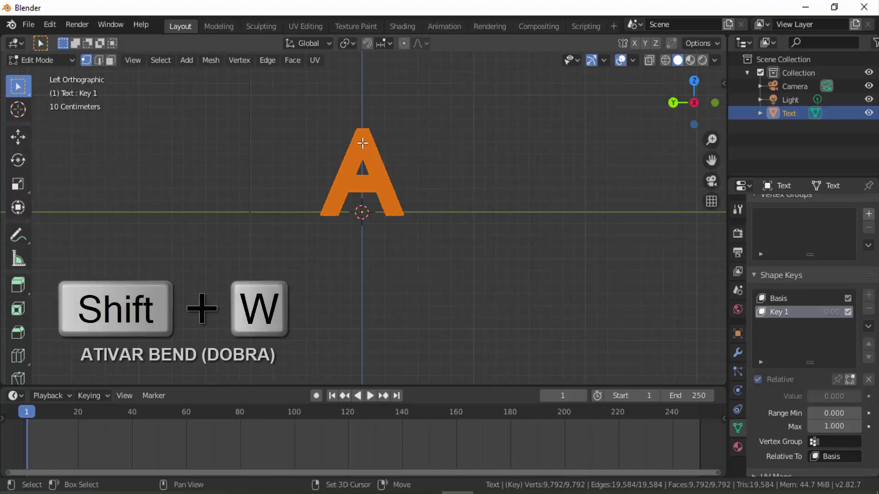
key("shift+w")
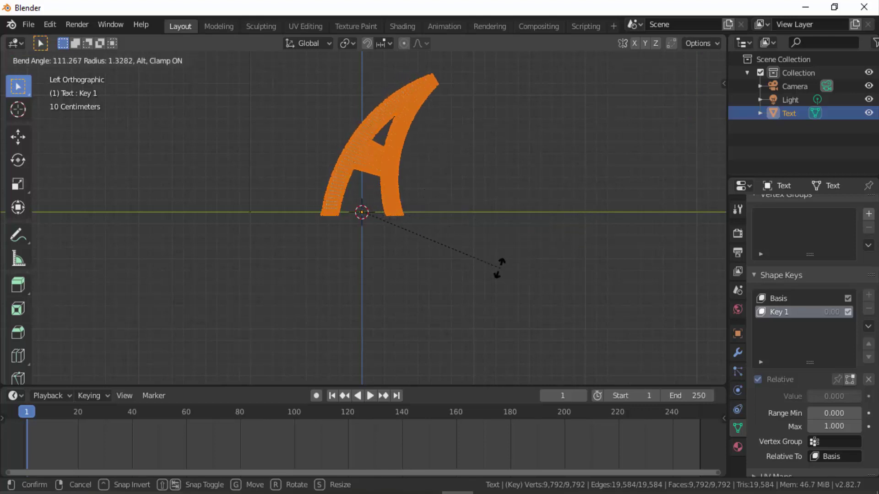
left_click(465, 269)
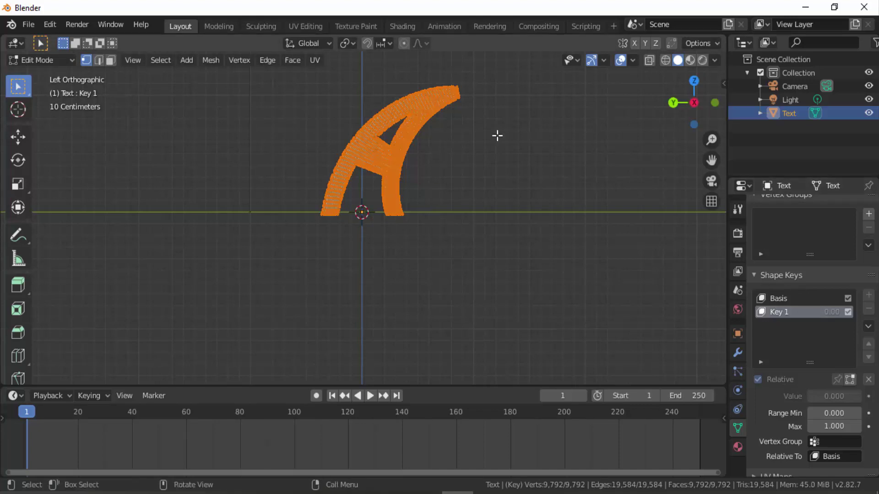
Return to Object Mode and test the bend with the first deformation key's Value slider, ending at 0
left_click(38, 64)
left_click(41, 74)
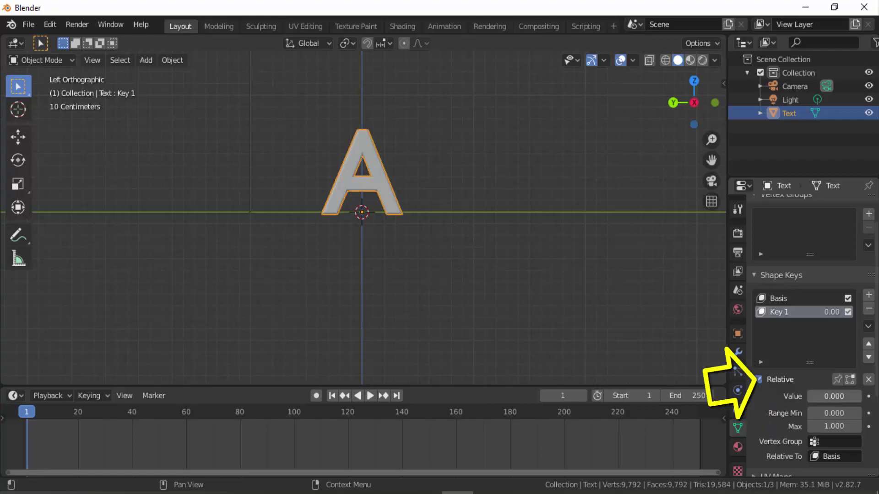
mouse_move(831, 395)
left_mouse_down()
mouse_move(878, 394)
mouse_move(831, 394)
left_mouse_up()
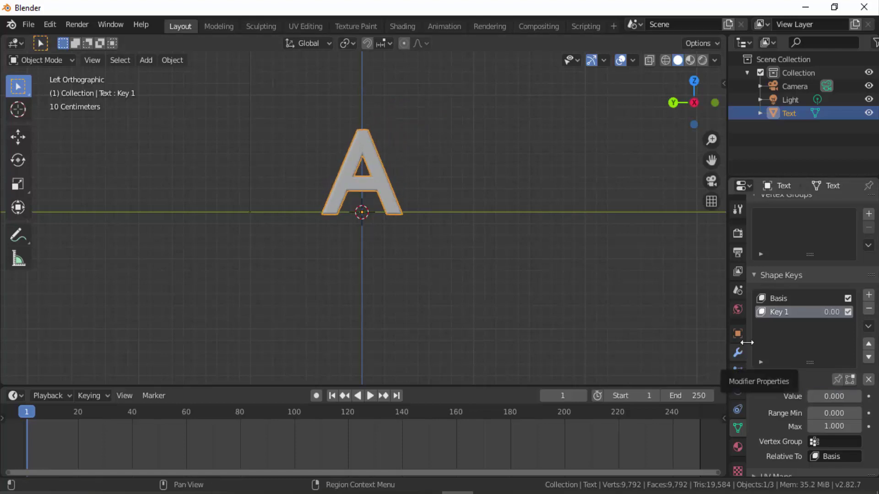
Add a second deformation shape key to the letter and disable Key 1
left_click(869, 296)
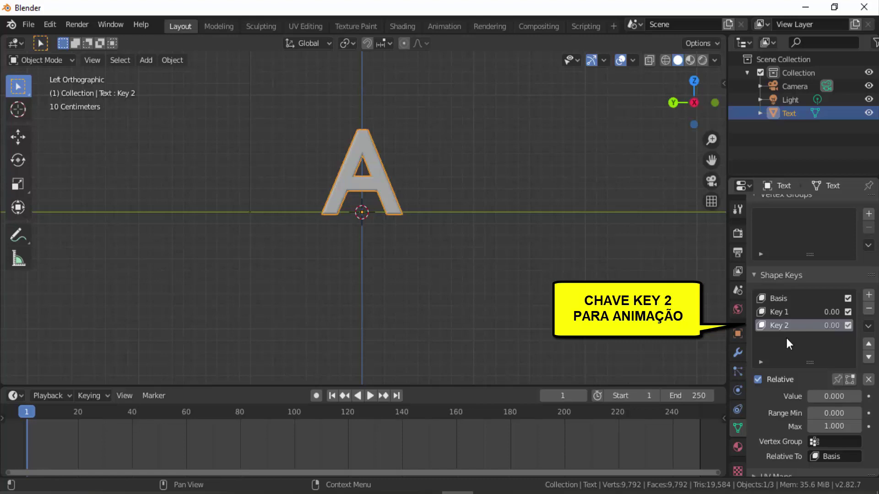
left_click(848, 312)
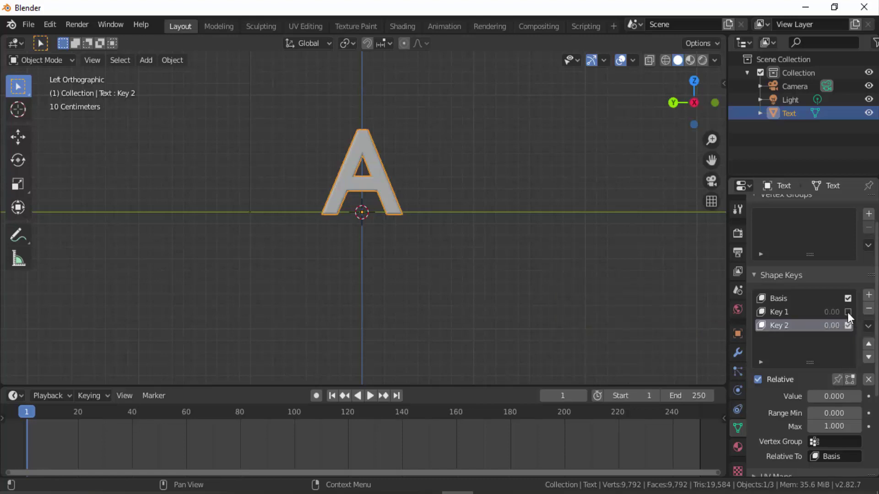
In Edit Mode, bend the whole letter counterclockwise around the 3D cursor on the second deformation key
left_click(40, 60)
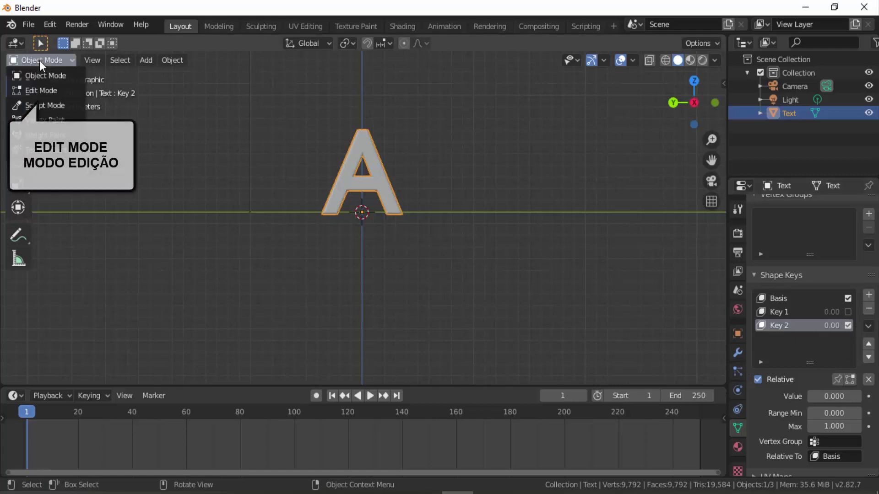
left_click(45, 87)
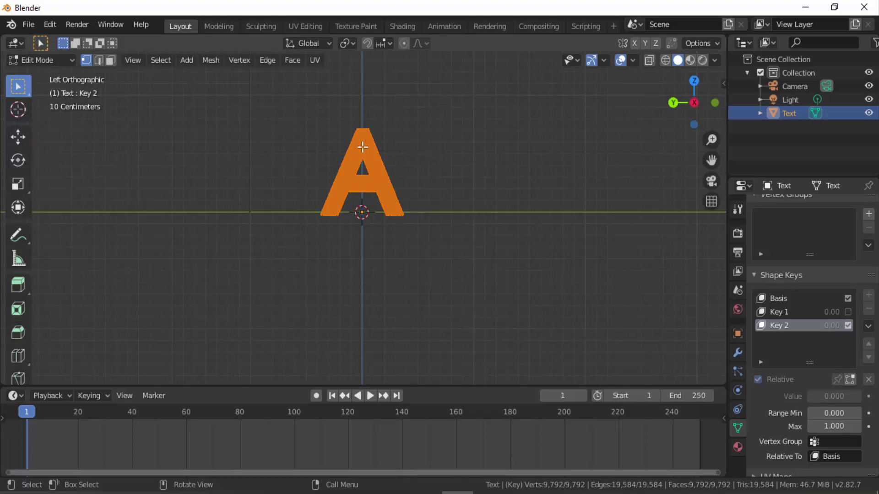
key("shift+w")
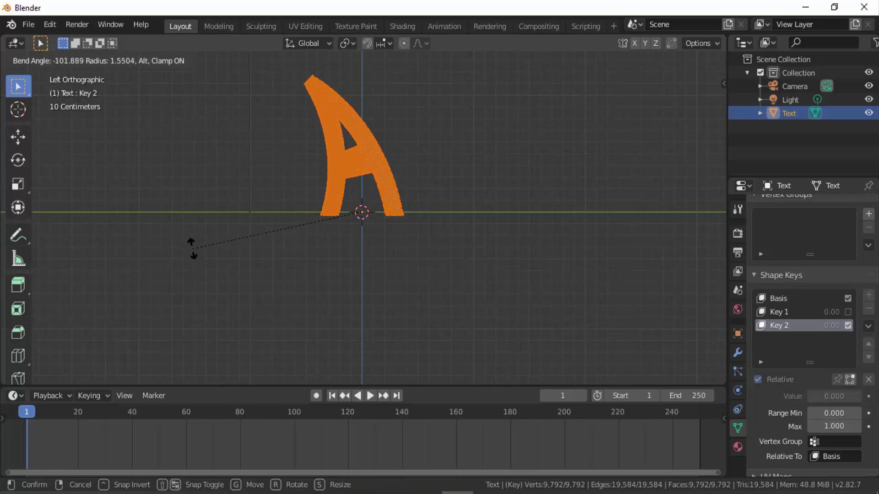
left_click(255, 230)
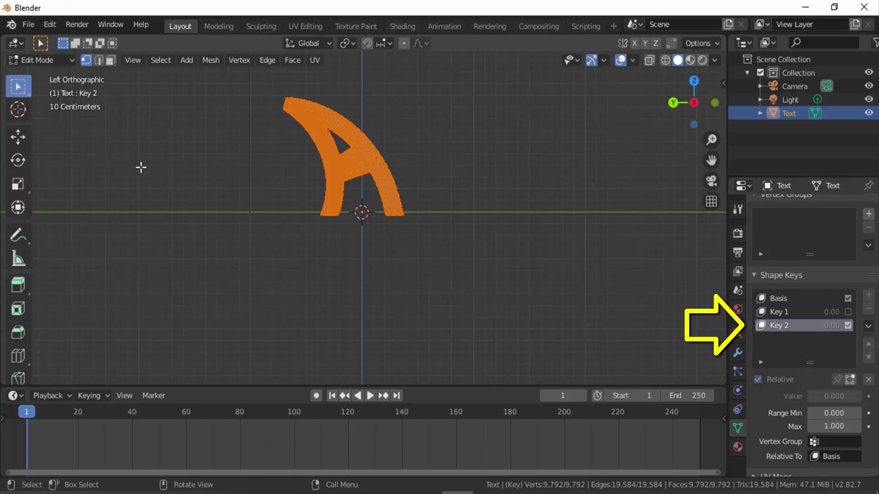
Return to Object Mode and test the bend with Key 2's Value slider, ending at 0
left_click(40, 61)
left_click(45, 76)
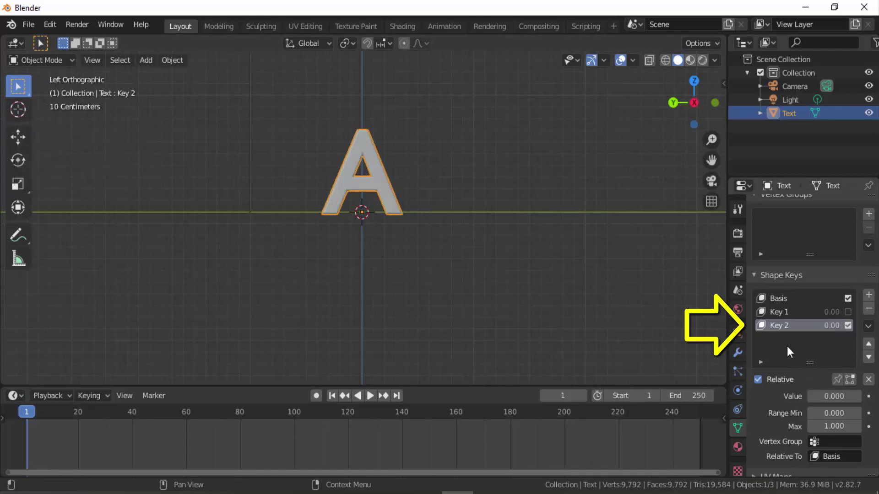
mouse_move(825, 396)
left_mouse_down()
mouse_move(843, 396)
mouse_move(819, 396)
left_mouse_up()
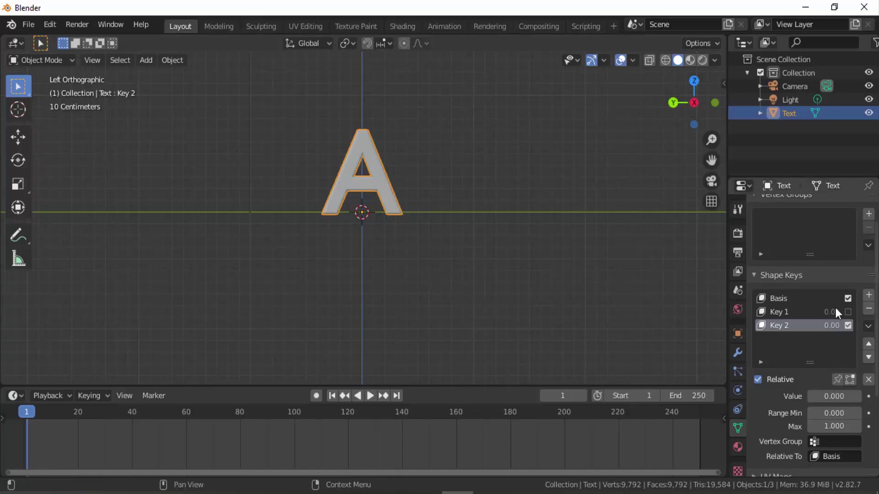
Re-enable the Key 1 shape key, select it and keyframe its Value of 0 at frame 1
left_click(847, 313)
left_click(778, 313)
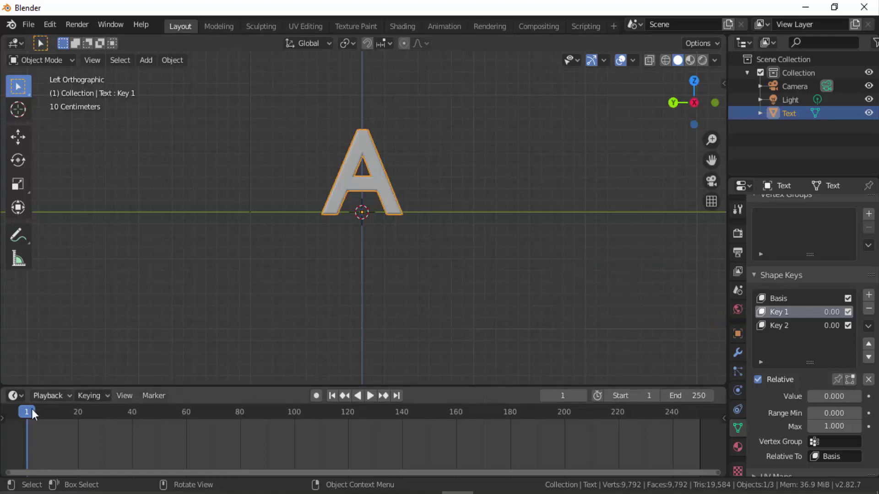
key("space")
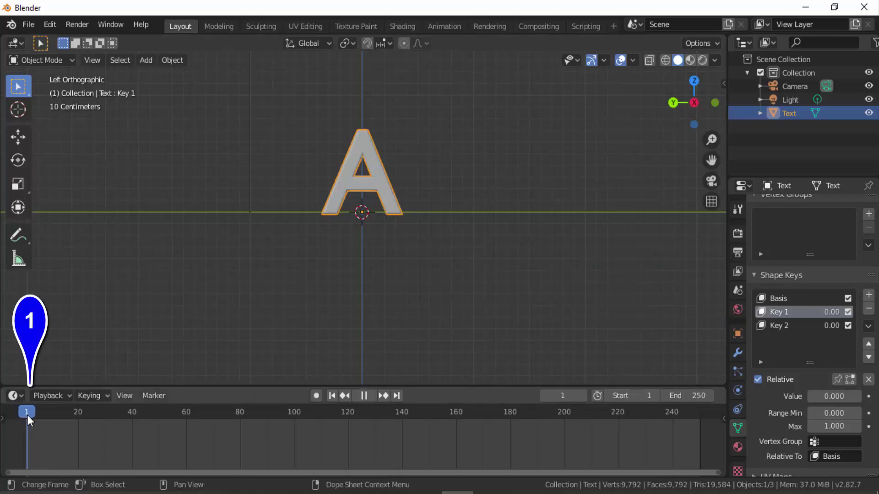
key("space")
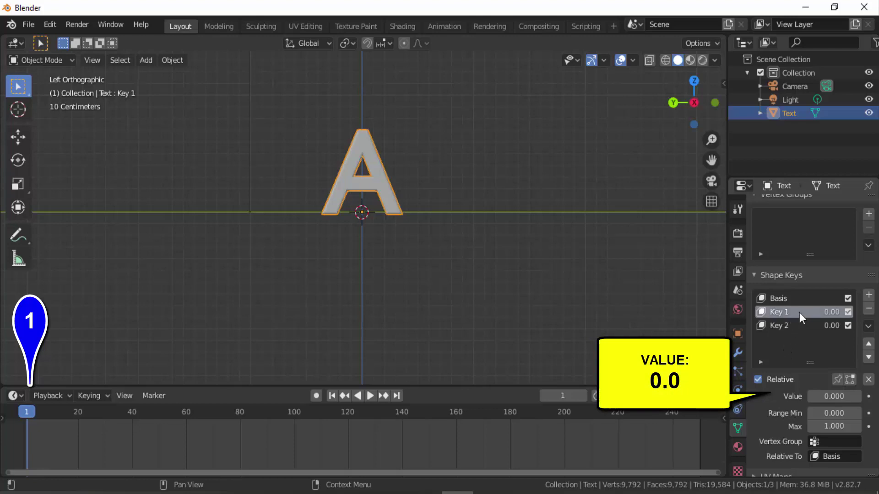
left_click(870, 398)
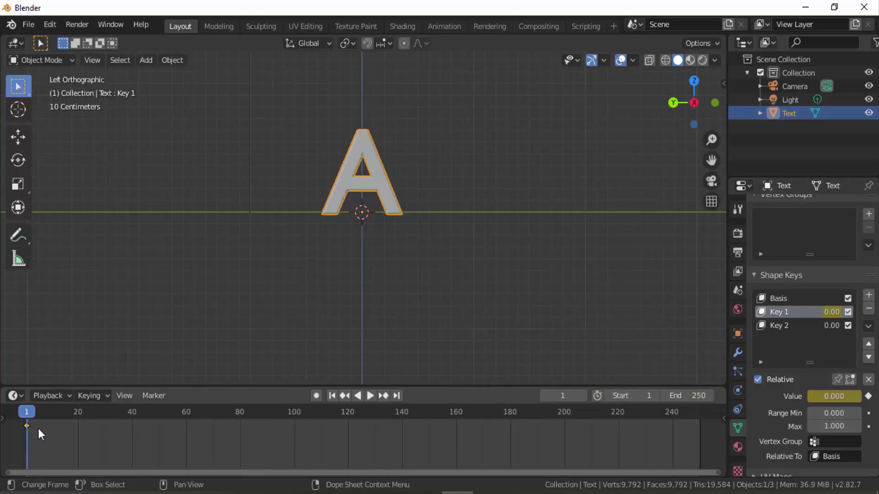
Keyframe Key 1's Value at 0.802 on frame 10
left_click(50, 413)
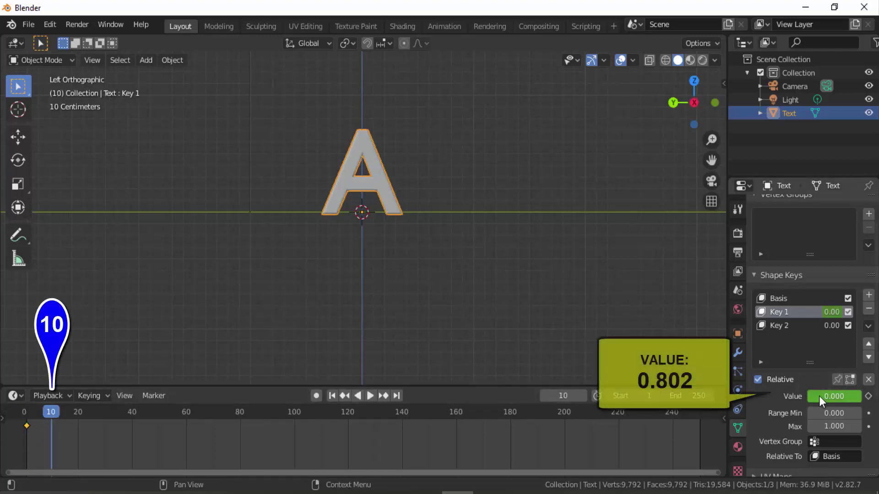
left_click_drag(819, 397, 859, 396)
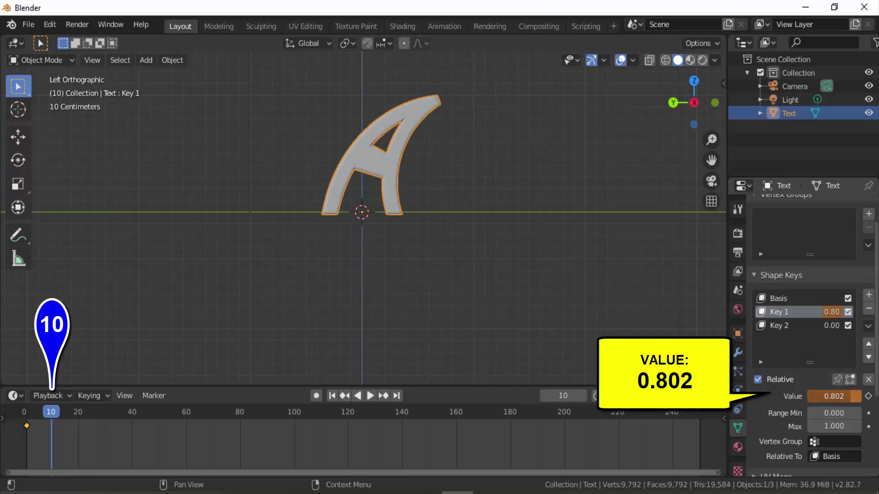
left_click(869, 396)
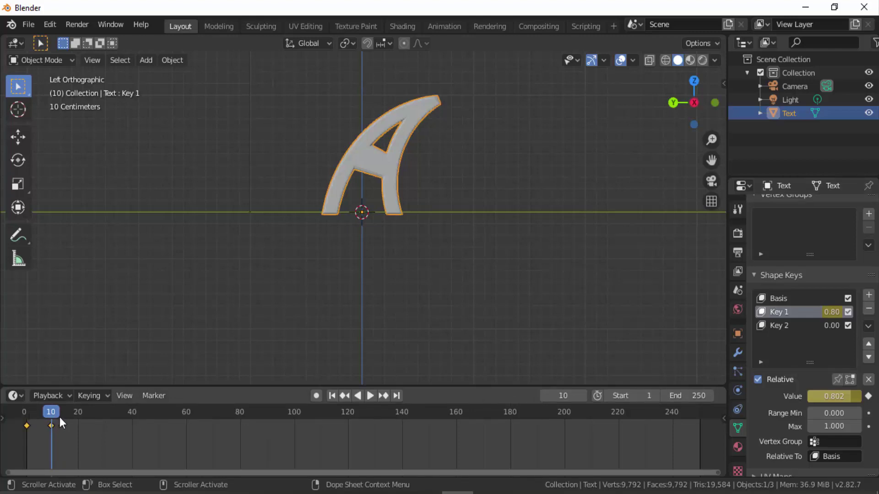
Keyframe Key 1's Value at 0 on frame 15
left_click_drag(59, 417, 62, 415)
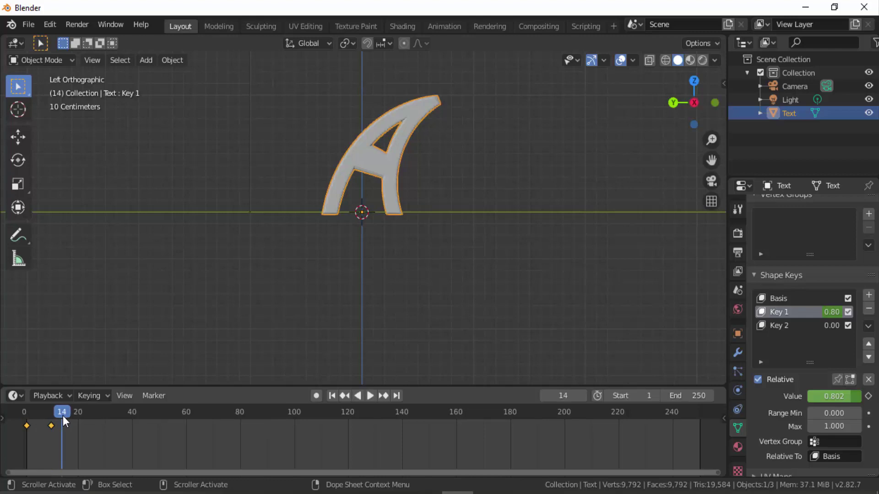
double_click(563, 396)
key("BackSpace")
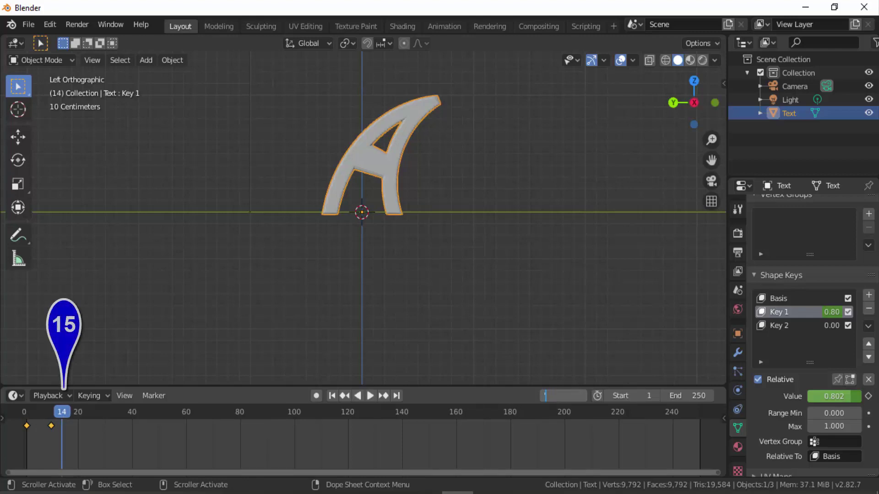
type("15")
key("Return")
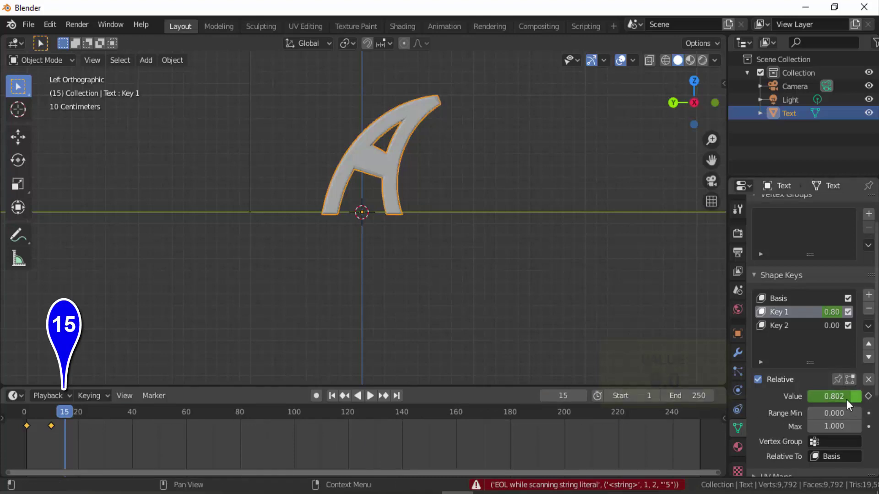
left_click_drag(844, 396, 803, 398)
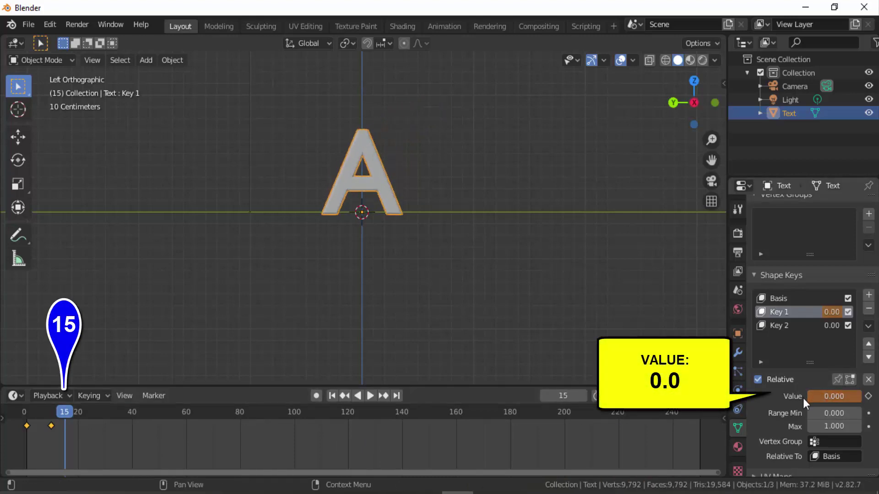
left_click(868, 396)
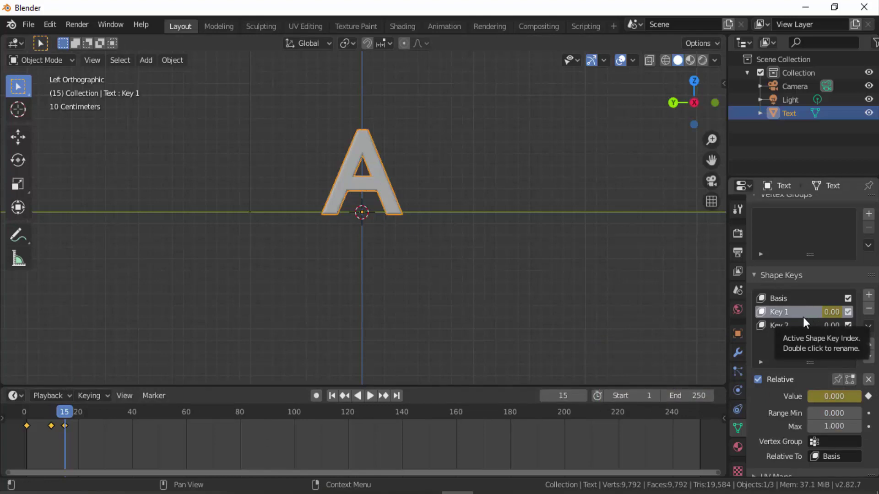
Play the Key 1 bend animation several times from frame 1 to check the motion, ending back at frame 1
left_click(332, 396)
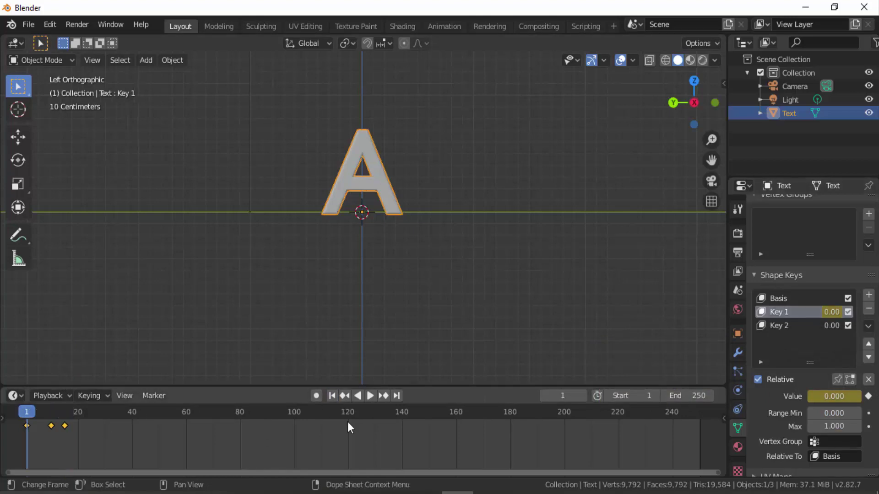
left_click(370, 396)
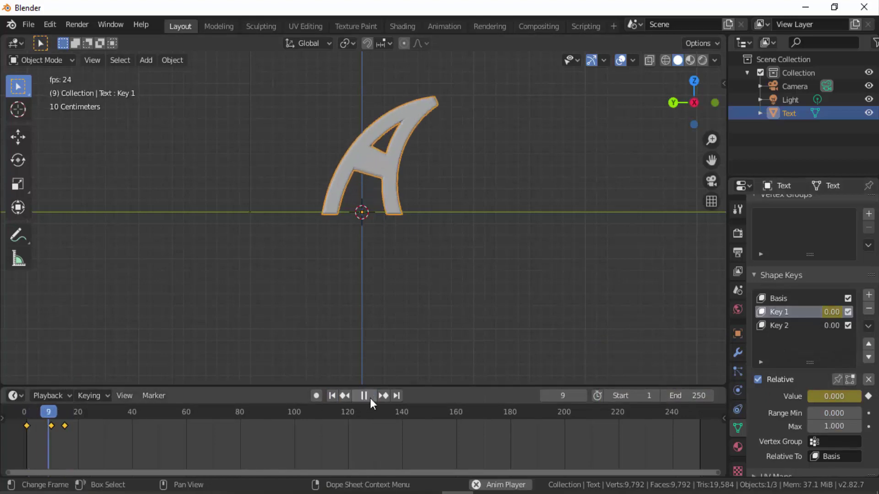
left_click(370, 398)
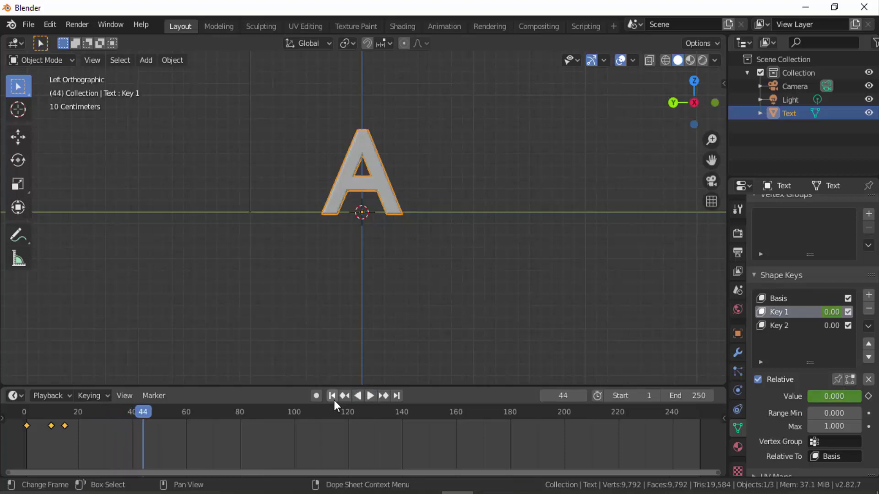
left_click(333, 397)
left_click(369, 396)
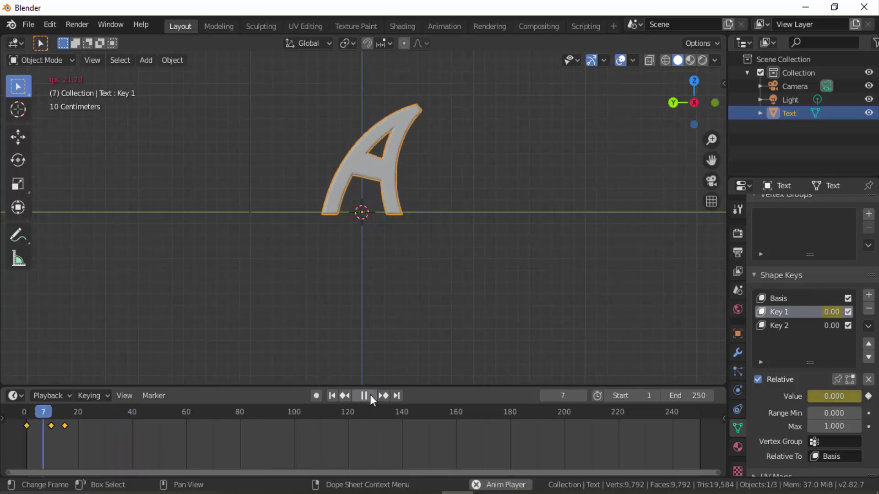
left_click(370, 395)
left_click(334, 397)
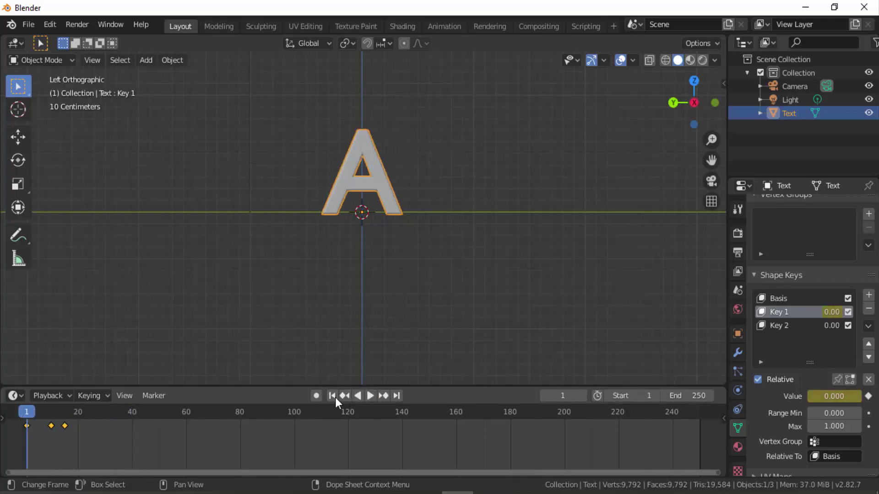
left_click(367, 395)
left_click(366, 396)
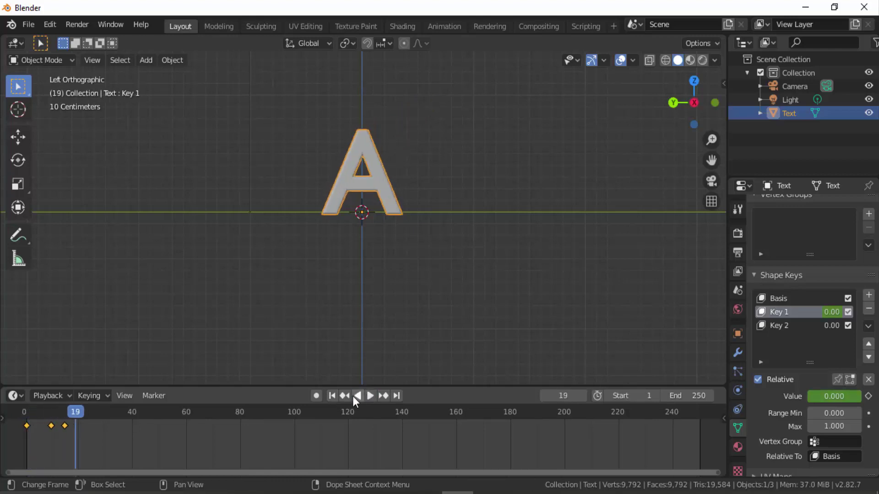
left_click(332, 397)
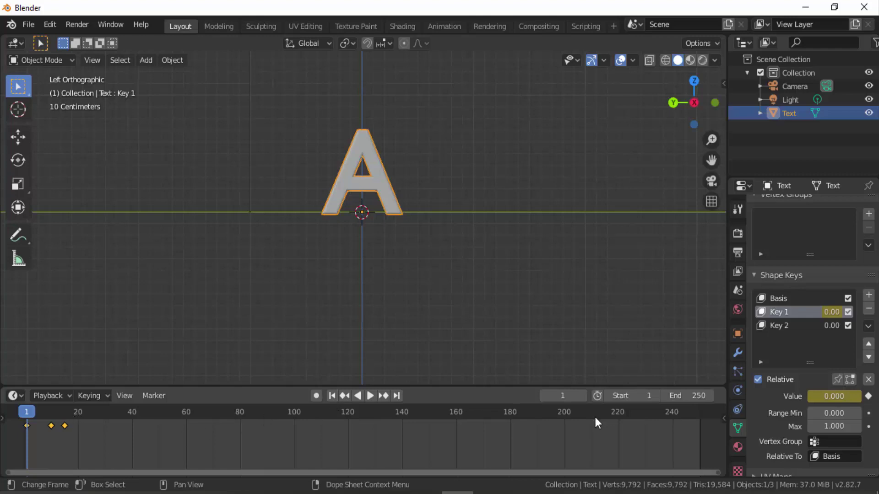
Go to frame 17 and keyframe Key 2's Value at 0
left_click(550, 396)
type("17")
key("Return")
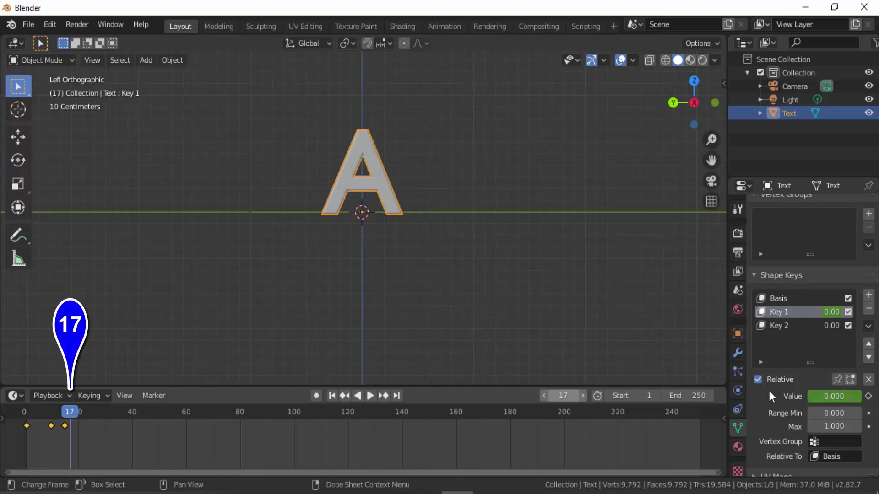
left_click(779, 326)
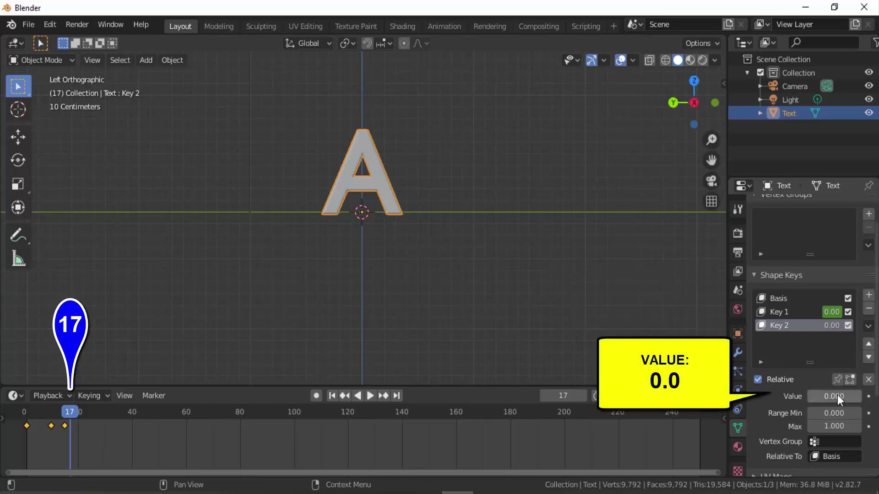
left_click(868, 396)
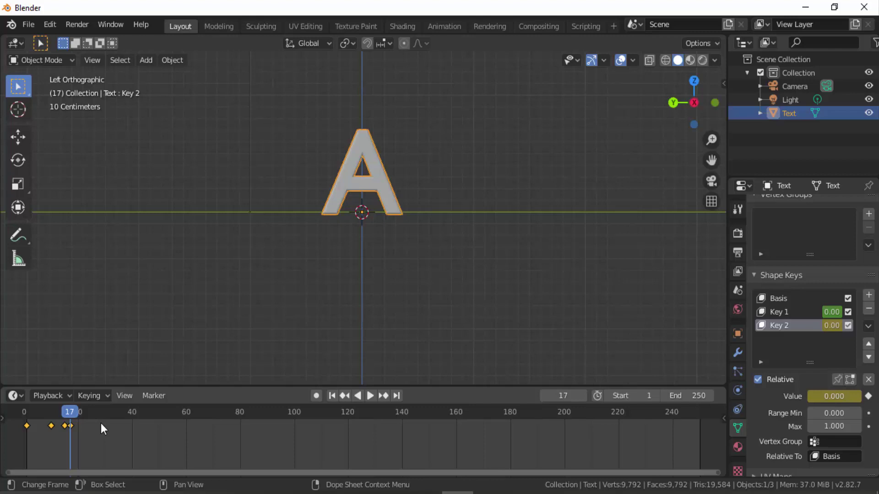
Keyframe Key 2's Value at 1.0 on frame 27
left_click(563, 395)
type("27")
key("Return")
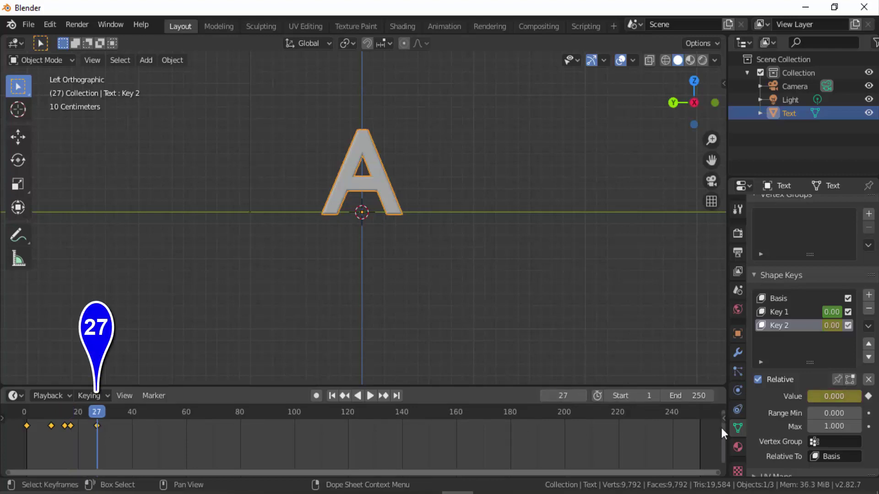
left_click_drag(817, 398, 857, 398)
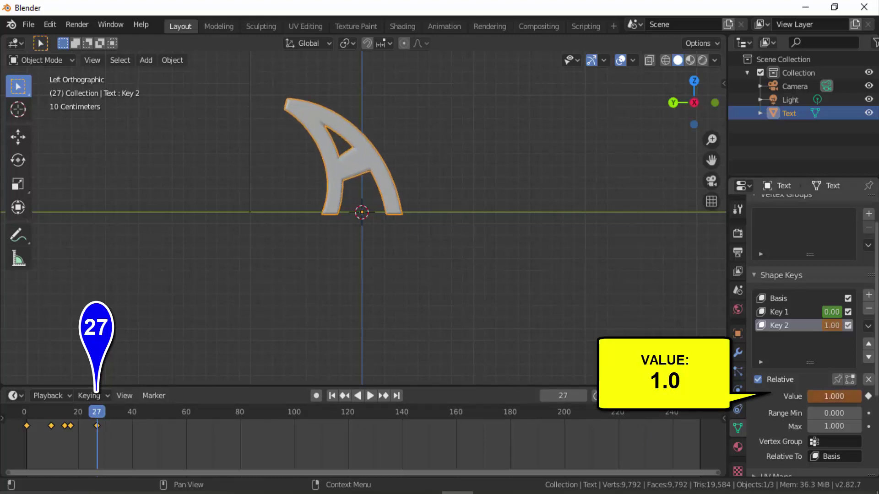
left_click(868, 397)
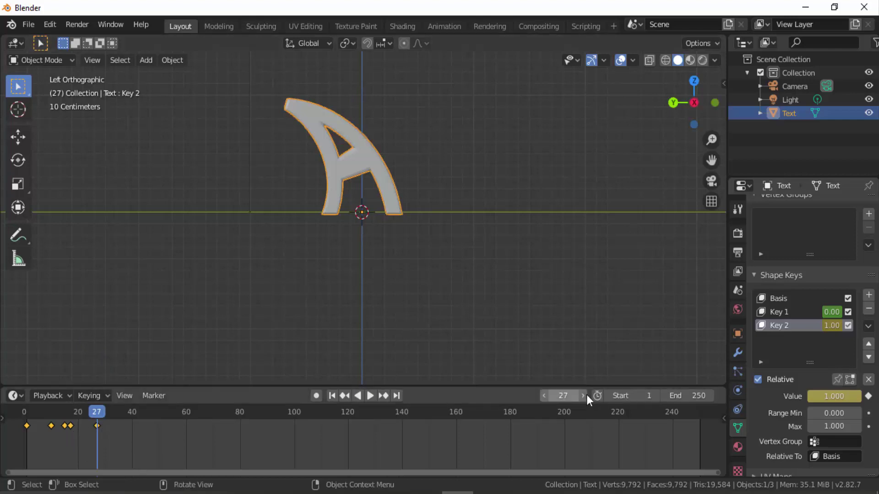
Keyframe Key 2's Value at 0 on frame 32
left_click(564, 396)
type("32")
key("Return")
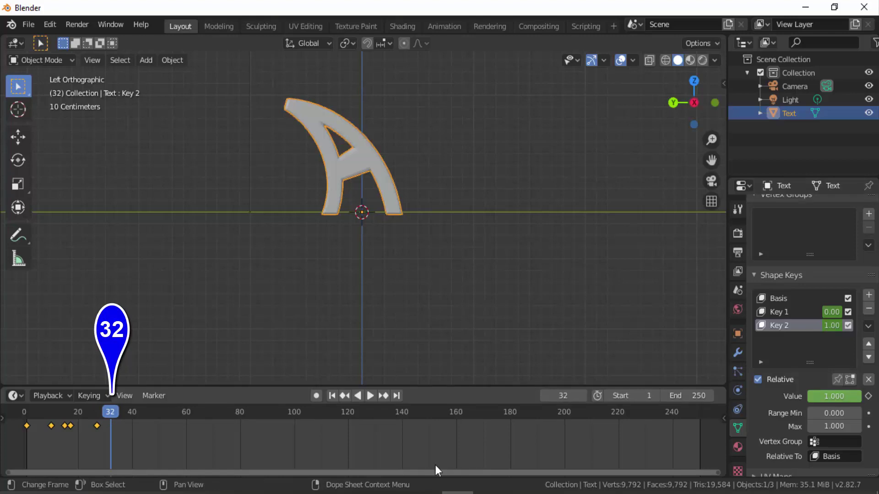
left_click_drag(845, 396, 805, 396)
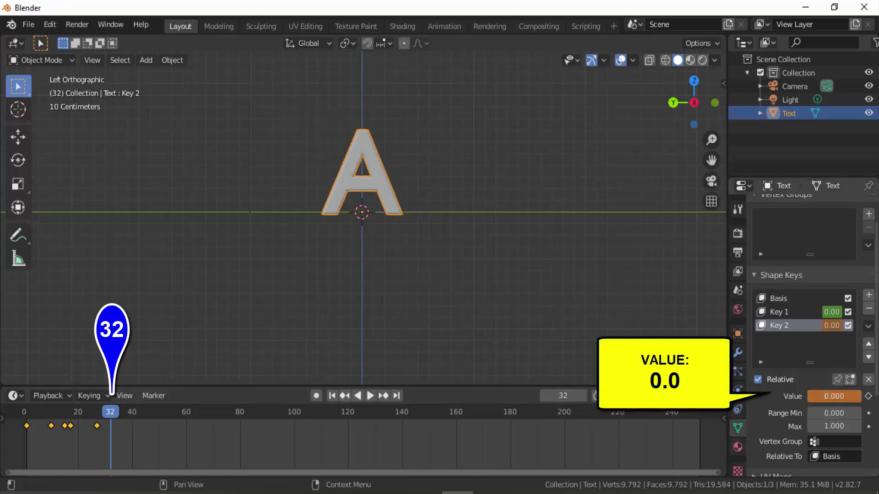
left_click(869, 397)
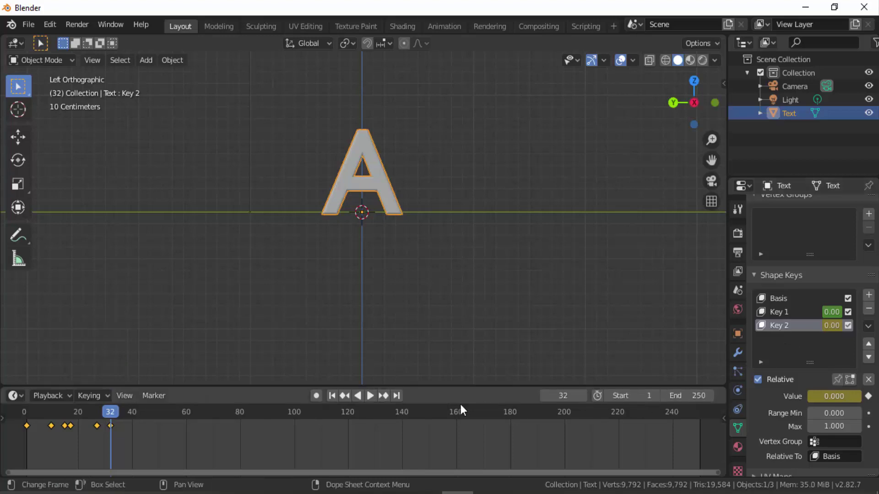
Play the full animation from frame 1, then duplicate all keyframes and place the copies so they start just after frame 40
left_click(333, 397)
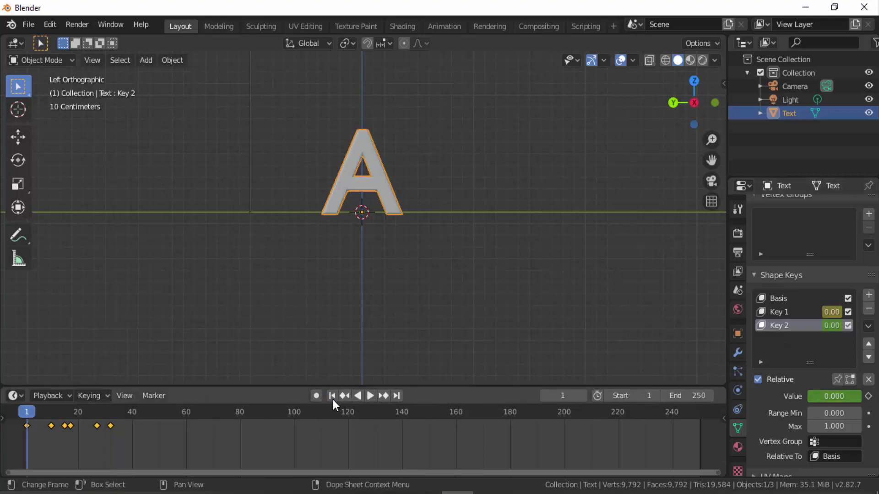
left_click(372, 396)
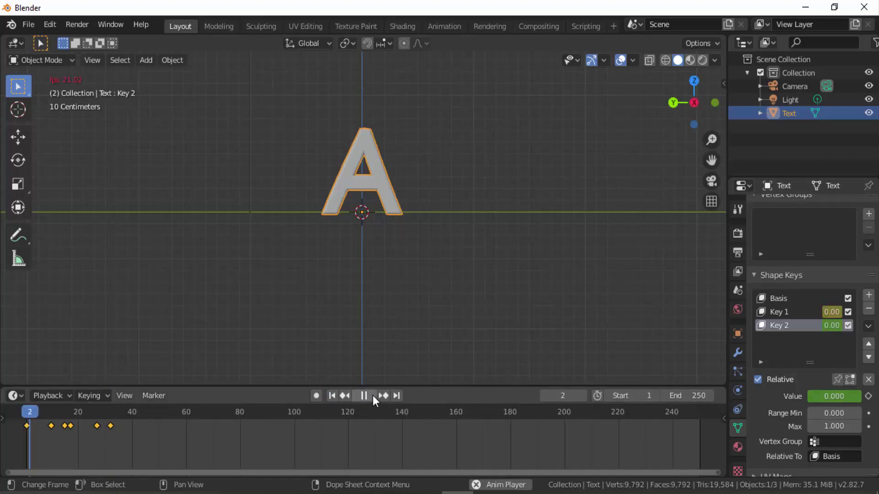
left_click(373, 395)
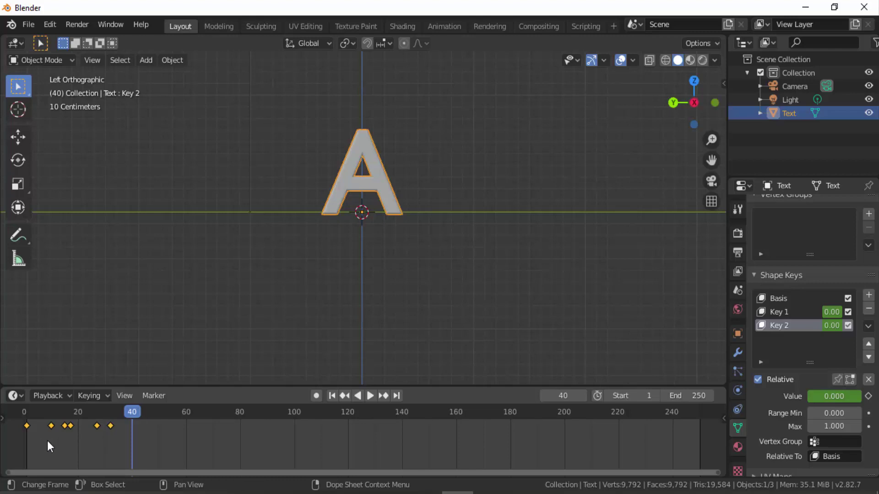
key("g")
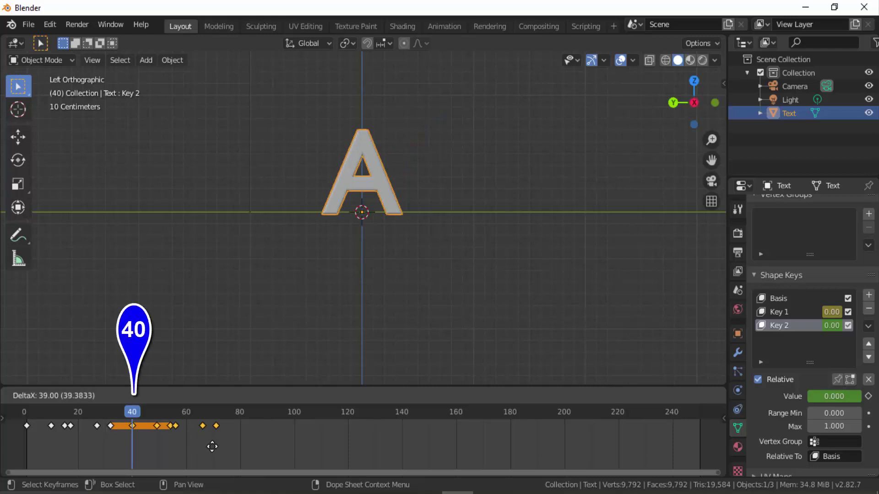
left_click(215, 447)
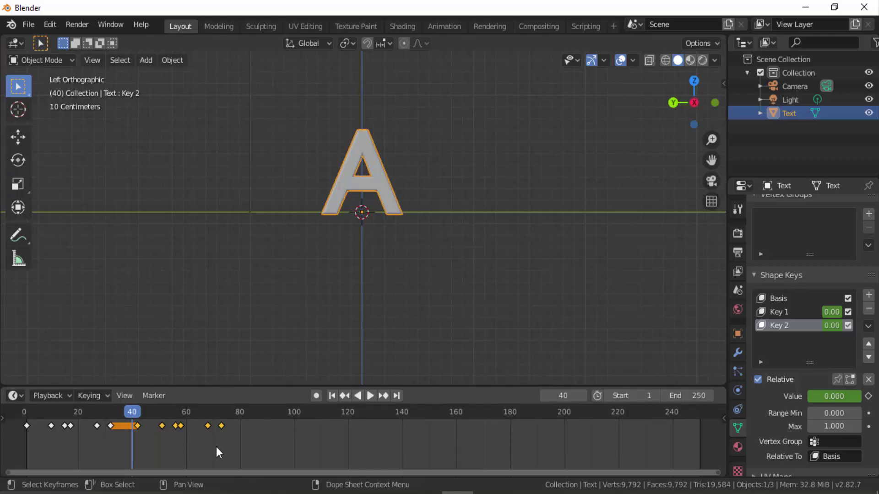
Repeat the keyframe duplication until copies of the bending cycle fill the timeline up to the end frame 250
key("shift+r")
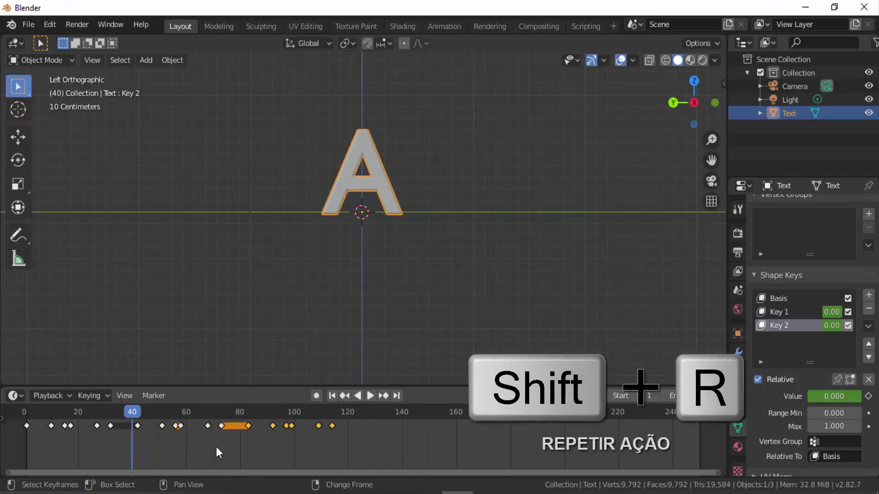
key("shift+r")
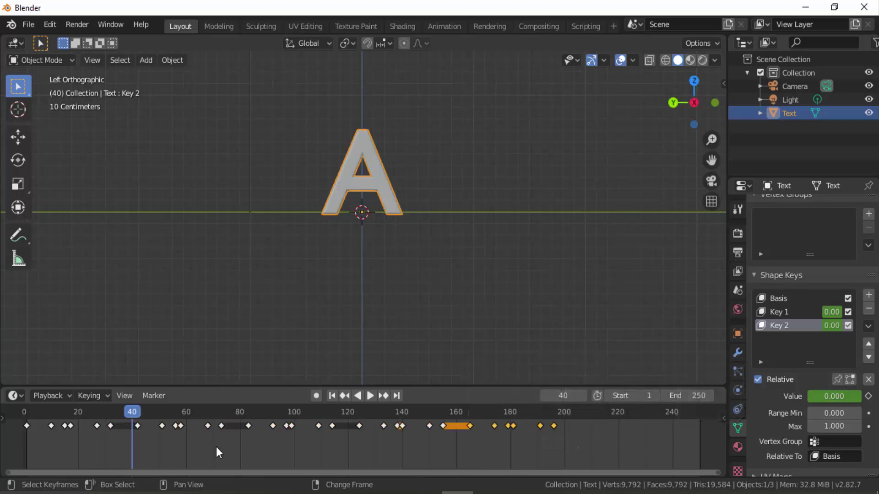
key("shift+r")
key("shift+r")
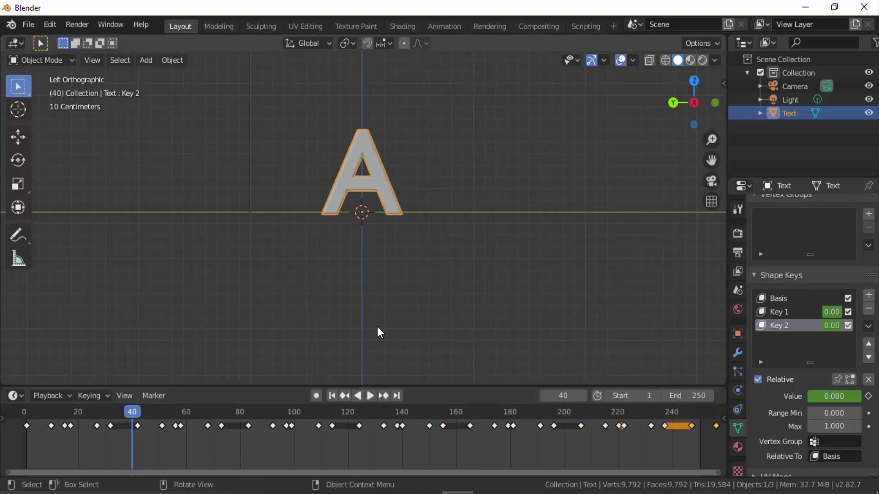
Play the repeated bending animation from frame 1, stop it, and return to the first frame
left_click(332, 395)
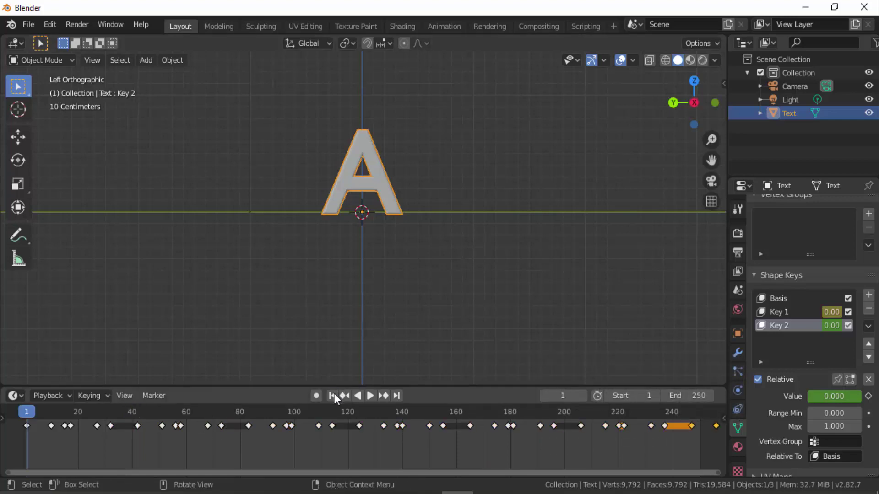
left_click(375, 397)
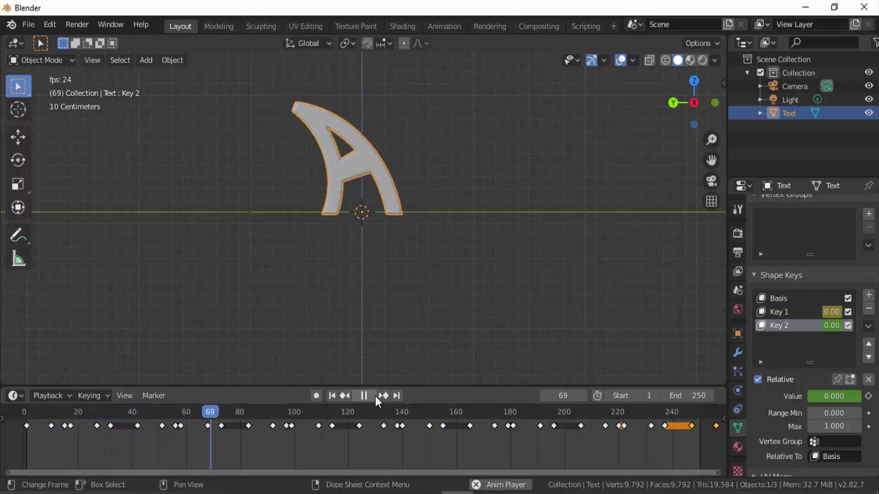
left_click(374, 396)
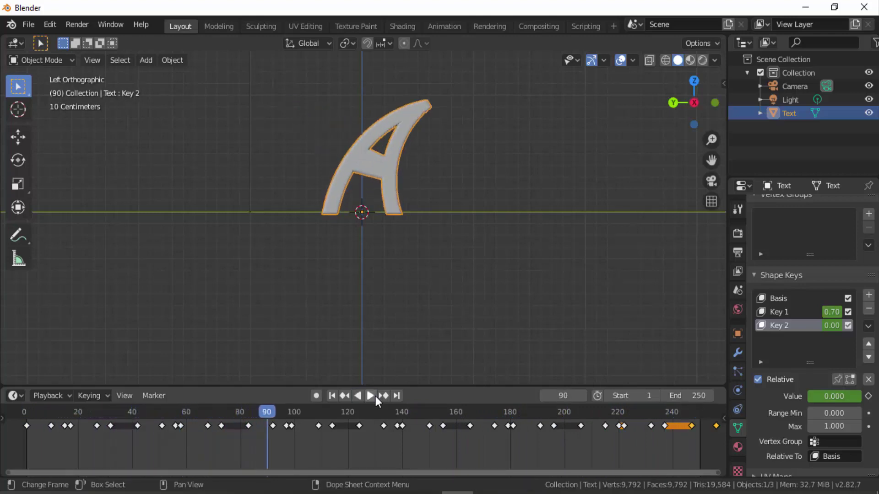
left_click(332, 395)
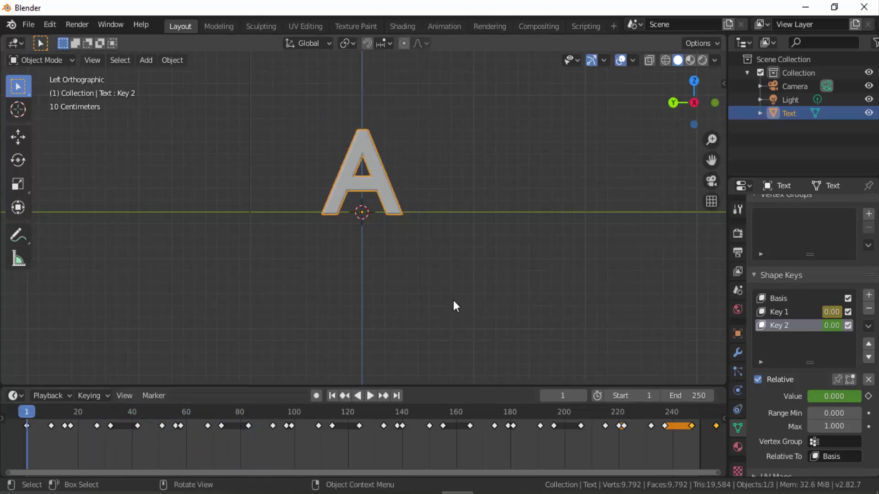